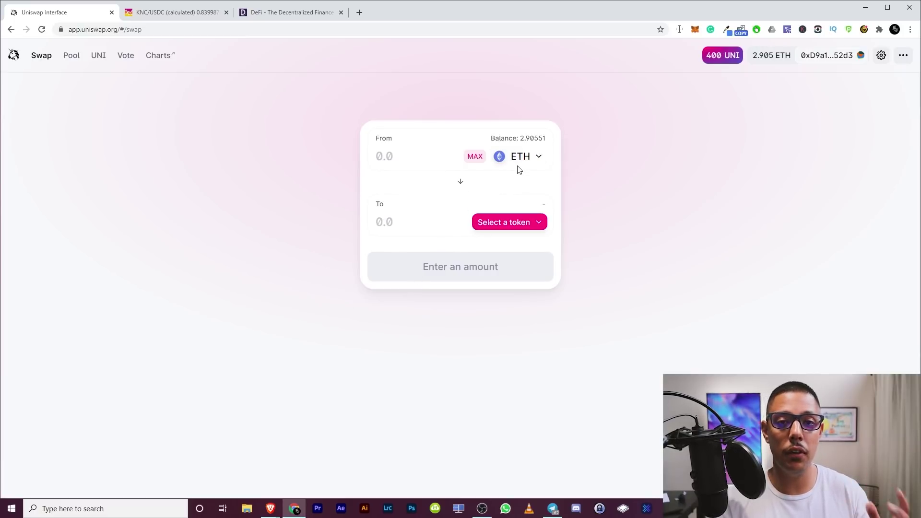
Choose USDC as the token to receive and enter 1 ETH to swap.
click(510, 223)
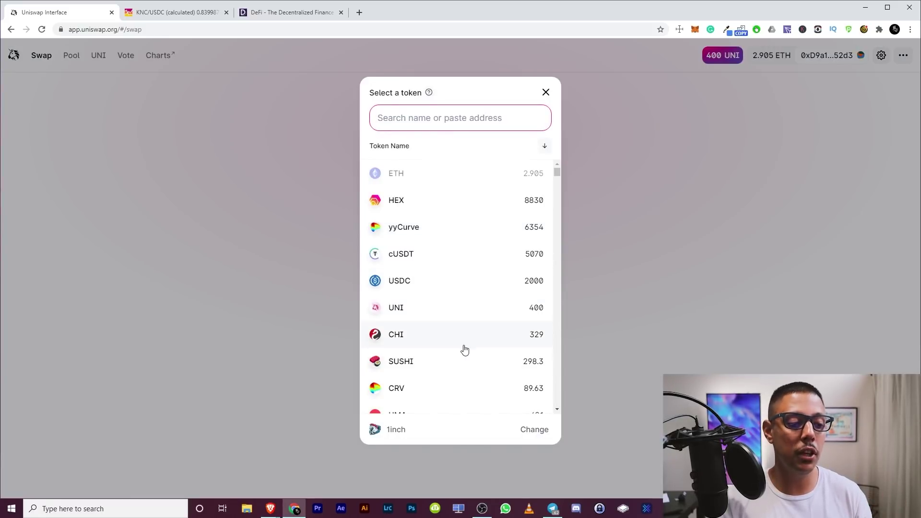
click(459, 269)
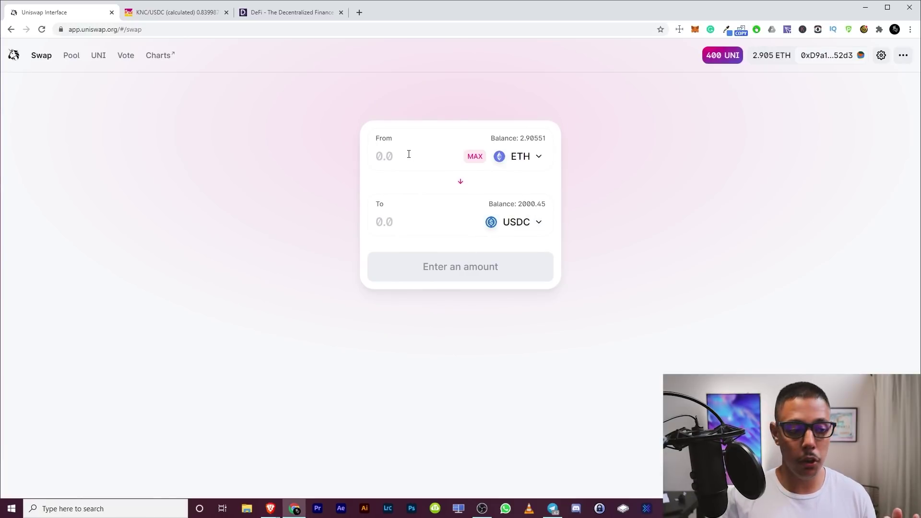
text(1)
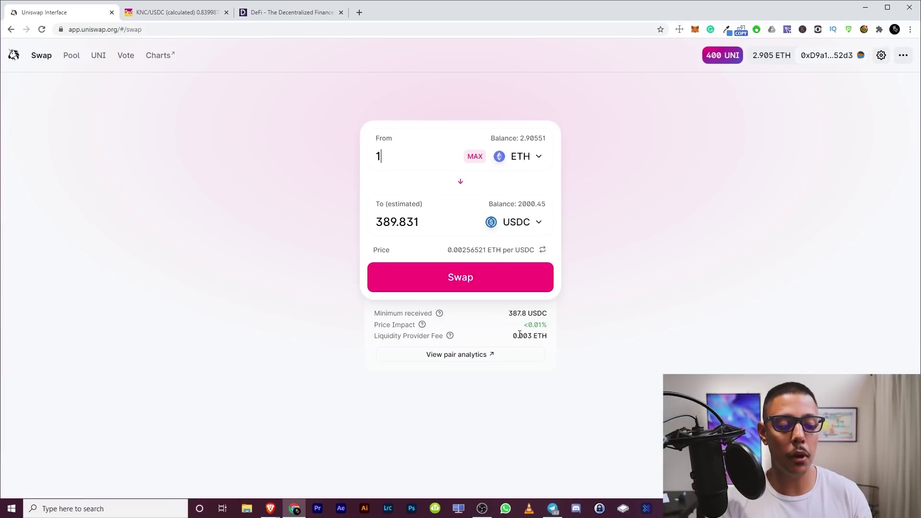
Open the swap review, check MetaMask token balances, then cancel the confirmation.
click(488, 289)
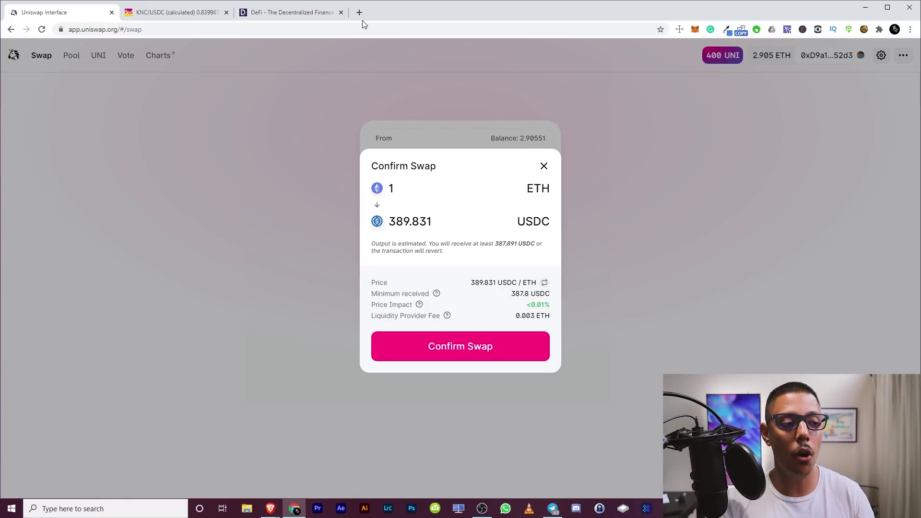
click(694, 30)
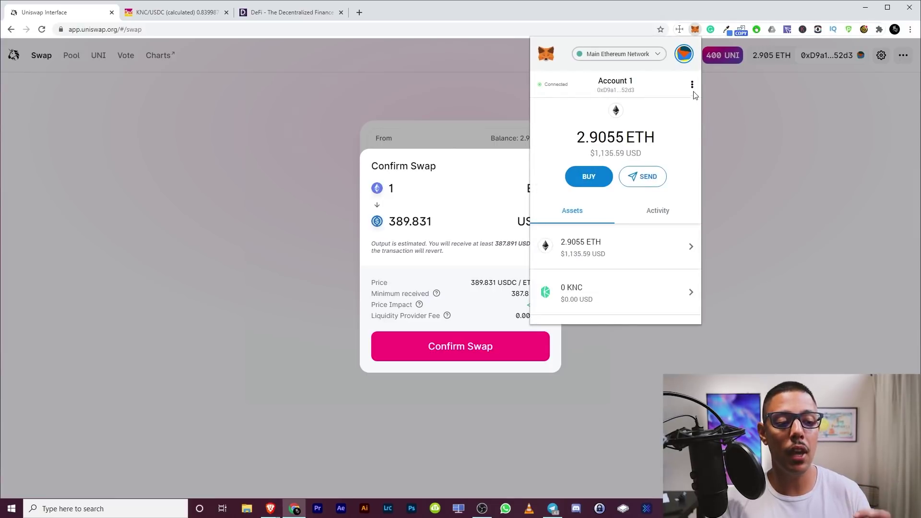
scroll(671, 253, down, 5)
scroll(659, 186, up, 5)
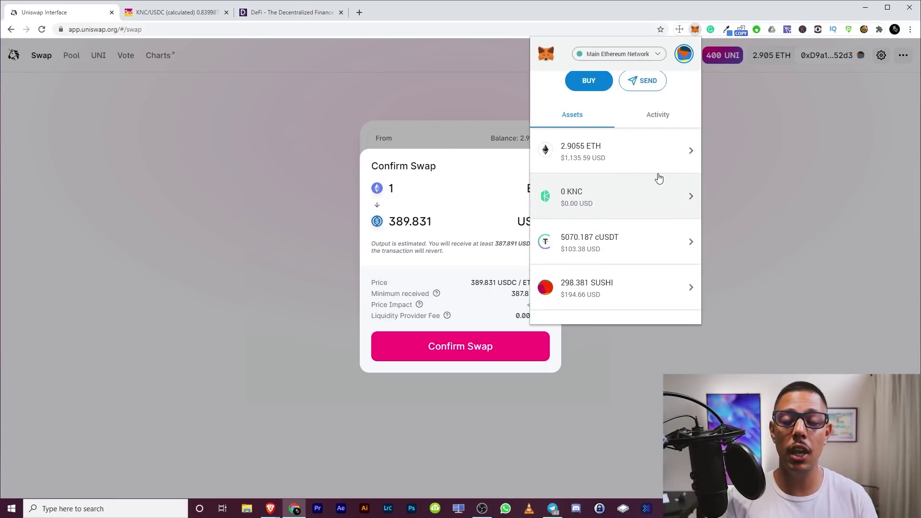
scroll(654, 178, up, 3)
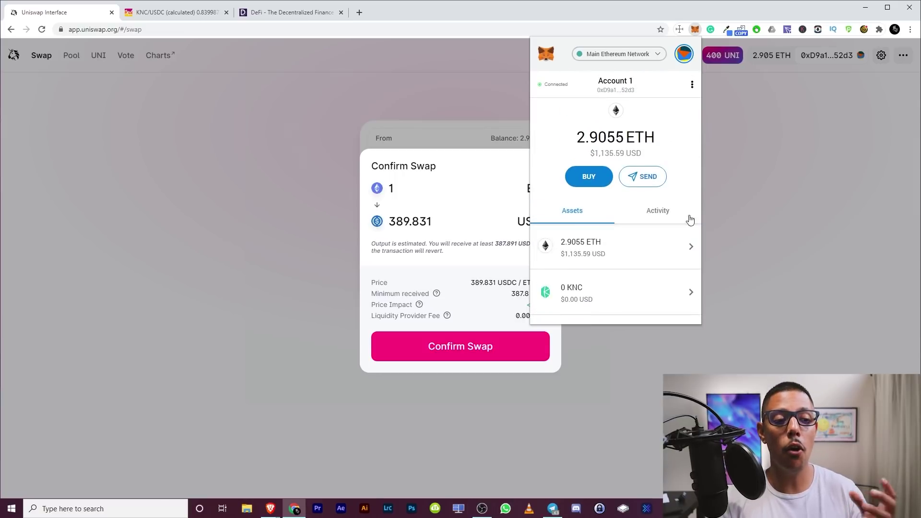
click(780, 158)
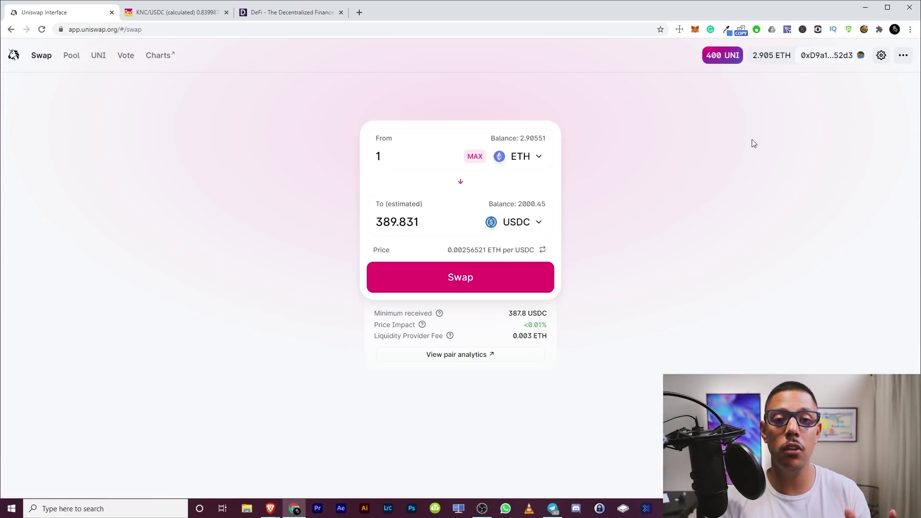
Recheck the MetaMask balances and return to the 1 ETH to USDC swap form.
click(695, 29)
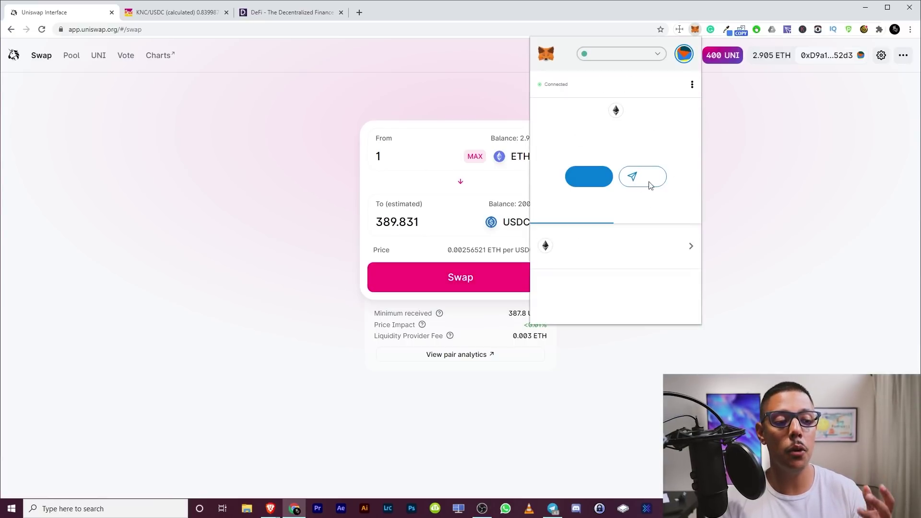
scroll(651, 180, down, 2)
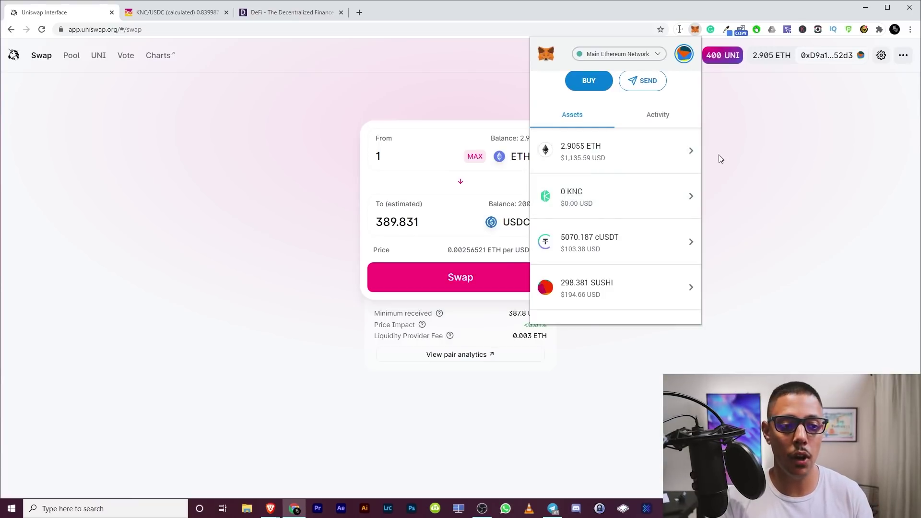
click(751, 170)
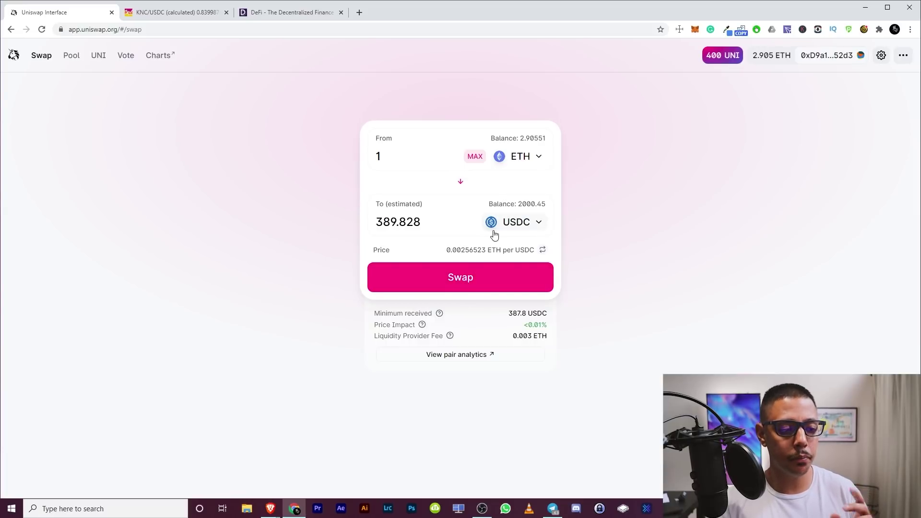
Review the swap, accept the updated 389.828 USDC price, and submit it for wallet approval.
click(471, 289)
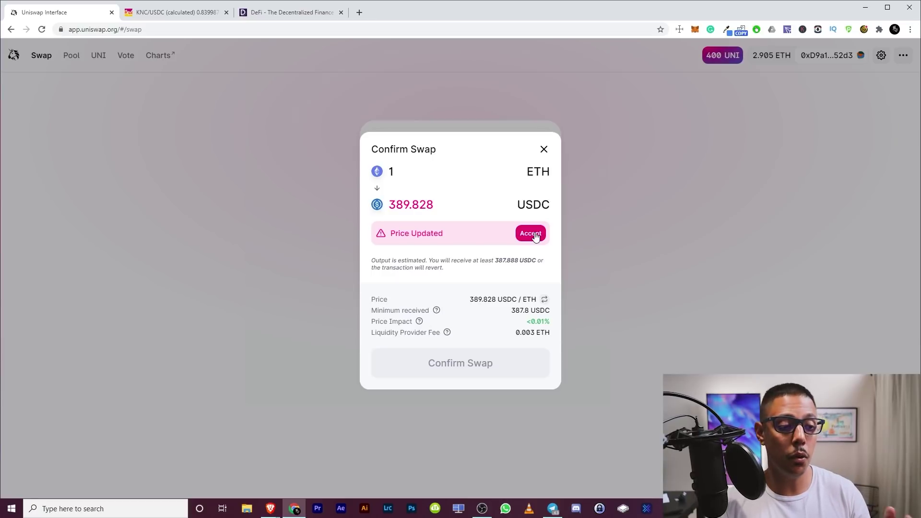
click(531, 233)
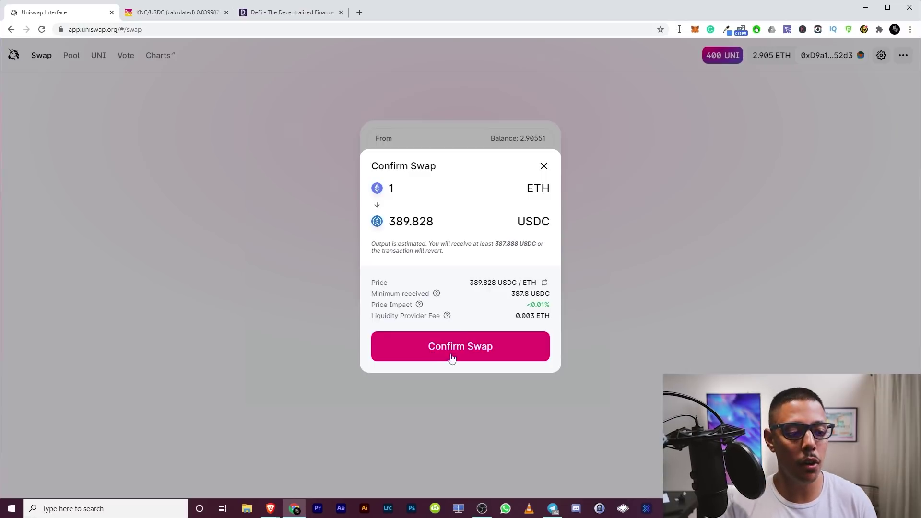
click(477, 345)
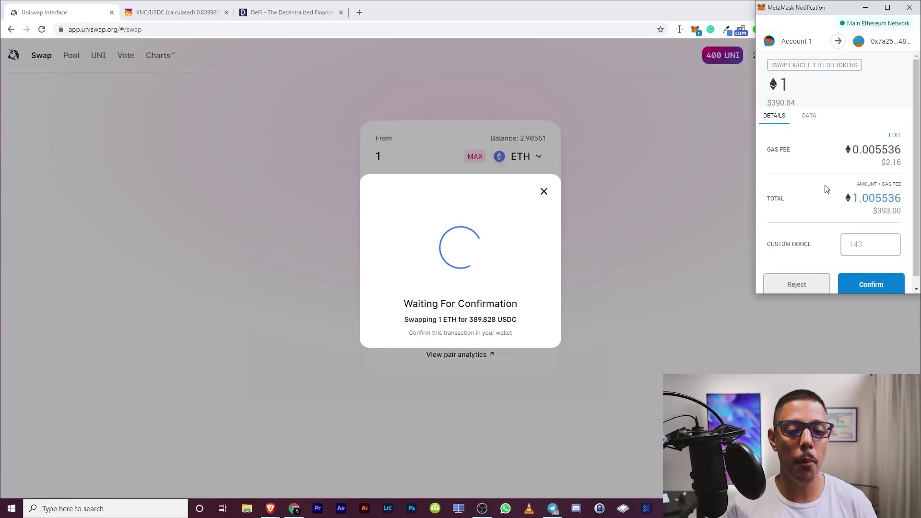
Review the MetaMask request's 0.005536 ETH gas fee and 1.005536 ETH total.
scroll(858, 220, down, 1)
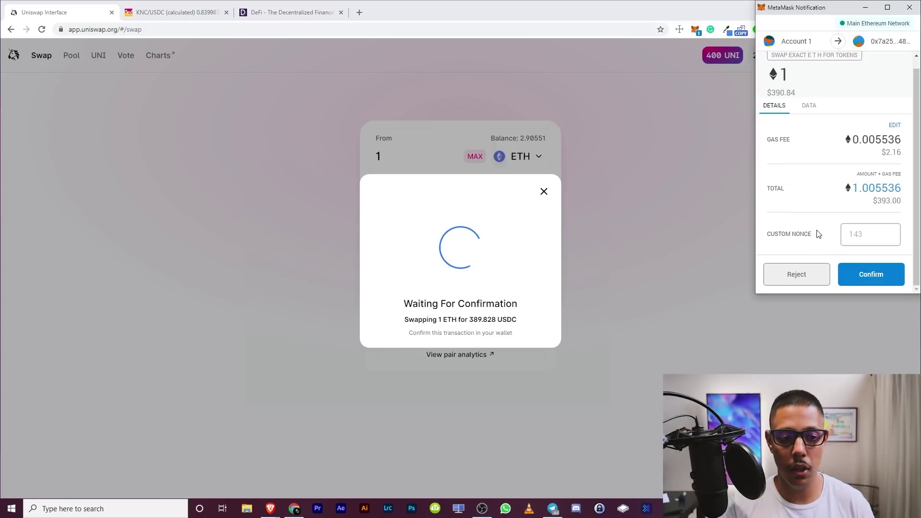
scroll(840, 213, up, 1)
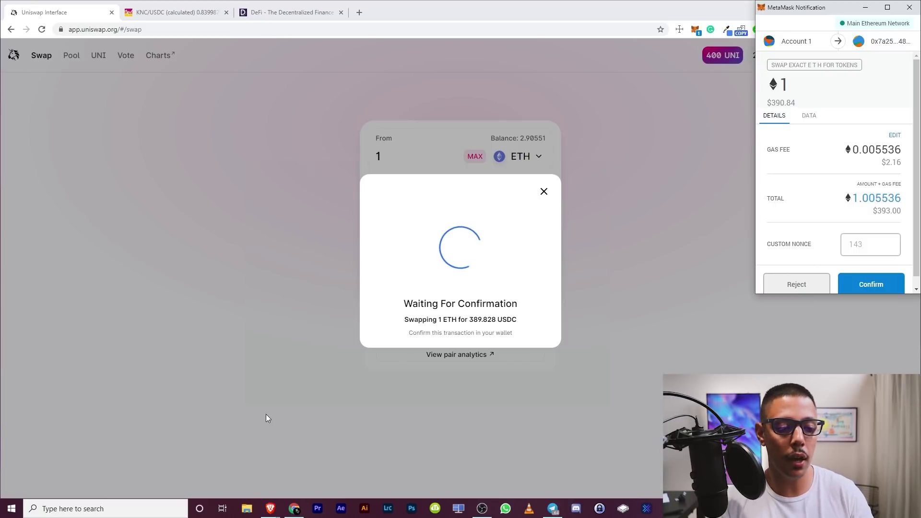
scroll(804, 226, down, 1)
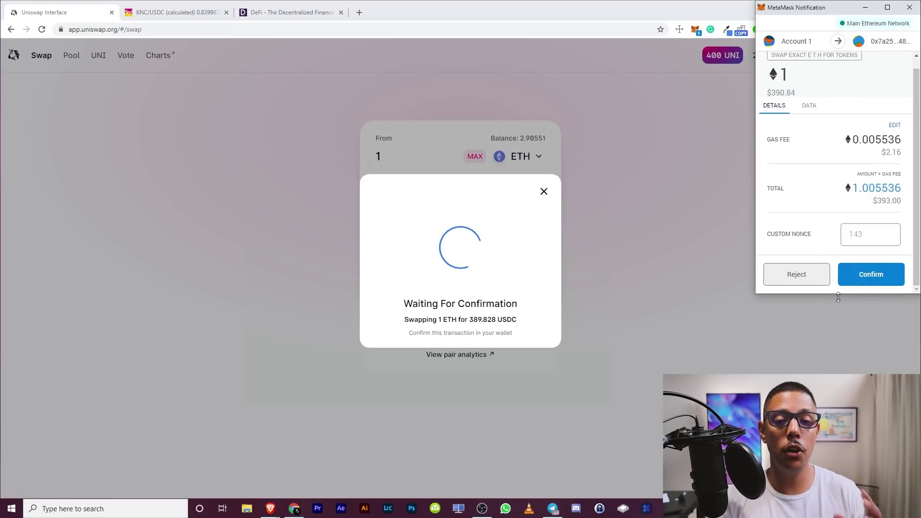
Reject the swap in MetaMask, dismiss the rejection error, and go to wallet Settings.
click(805, 274)
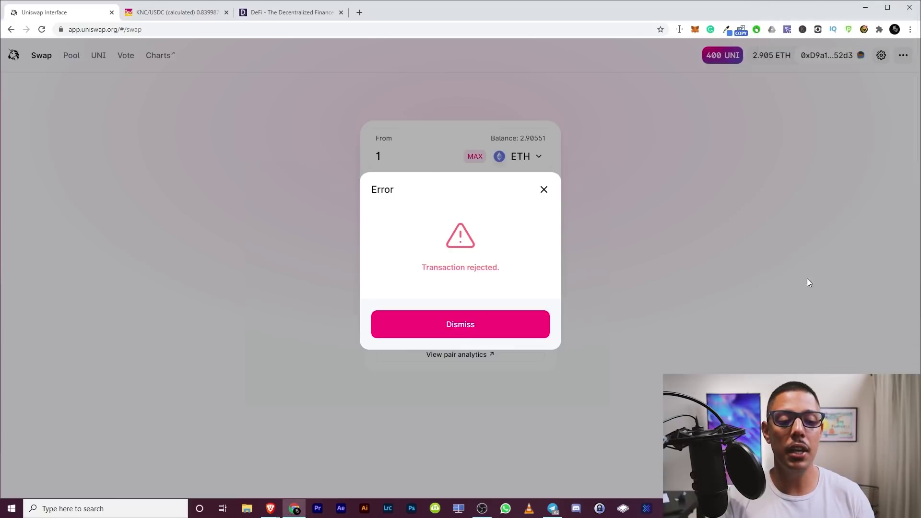
click(461, 317)
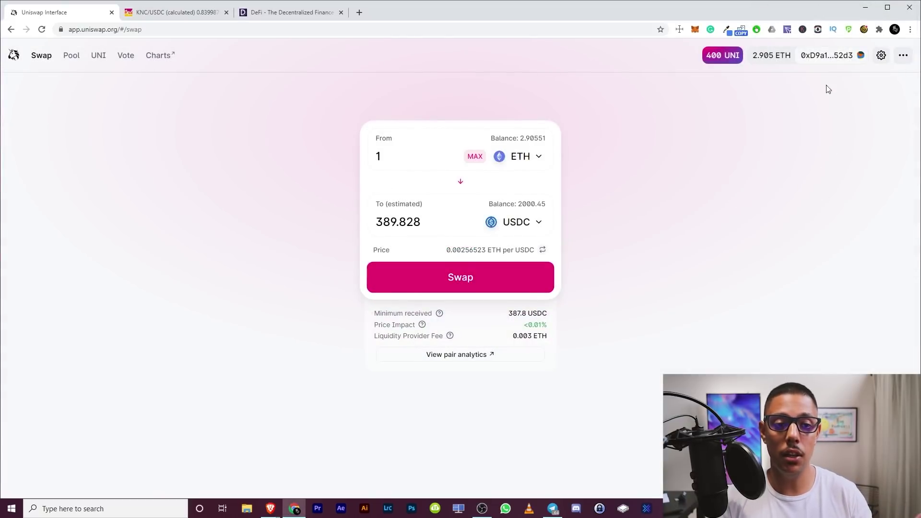
click(694, 30)
click(684, 54)
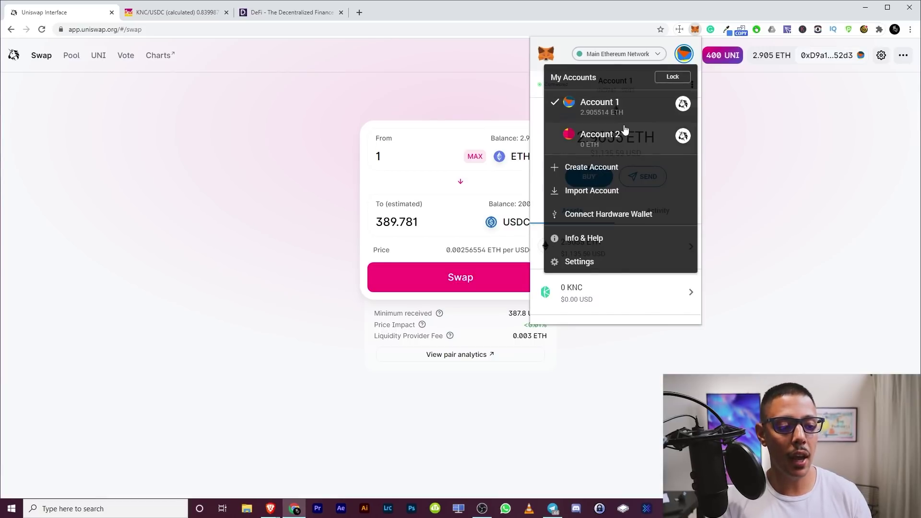
click(611, 260)
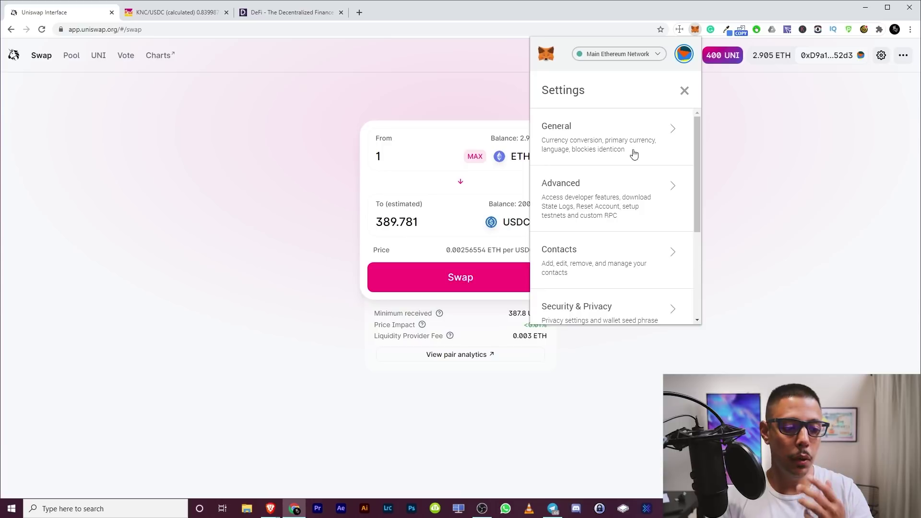
Verify Customize transaction nonce is enabled under Advanced settings, then close Settings.
click(622, 196)
scroll(660, 186, down, 10)
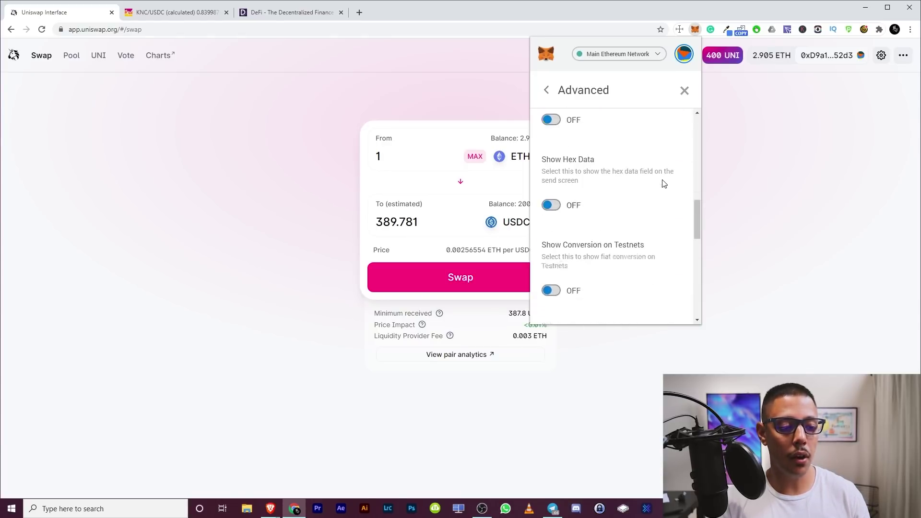
scroll(663, 185, down, 10)
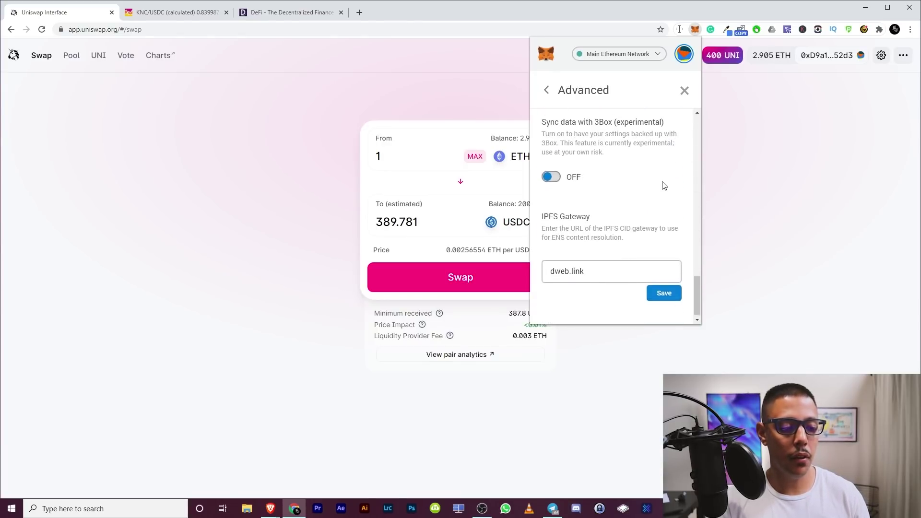
scroll(590, 207, up, 6)
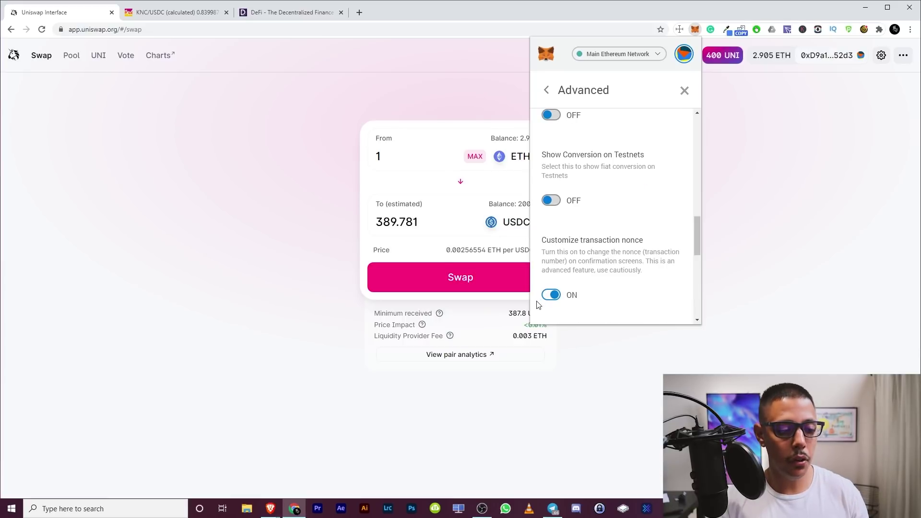
scroll(604, 260, down, 1)
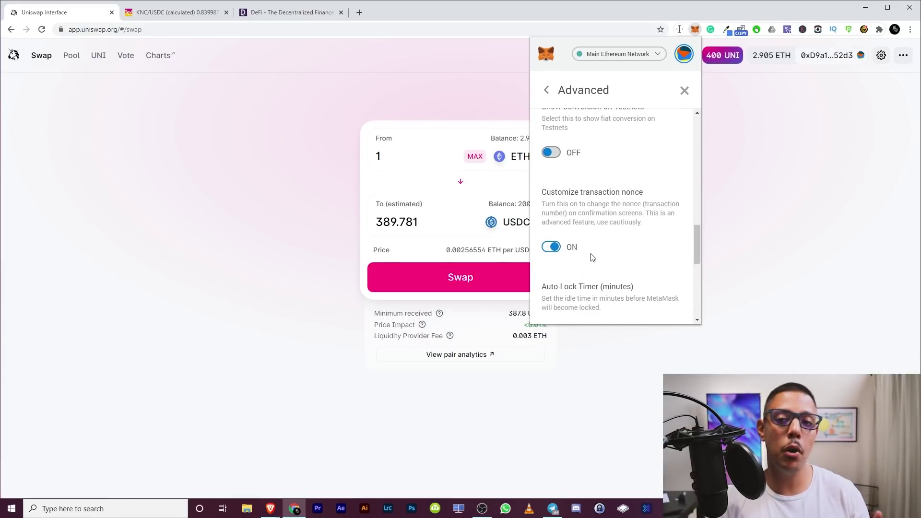
click(545, 90)
click(685, 92)
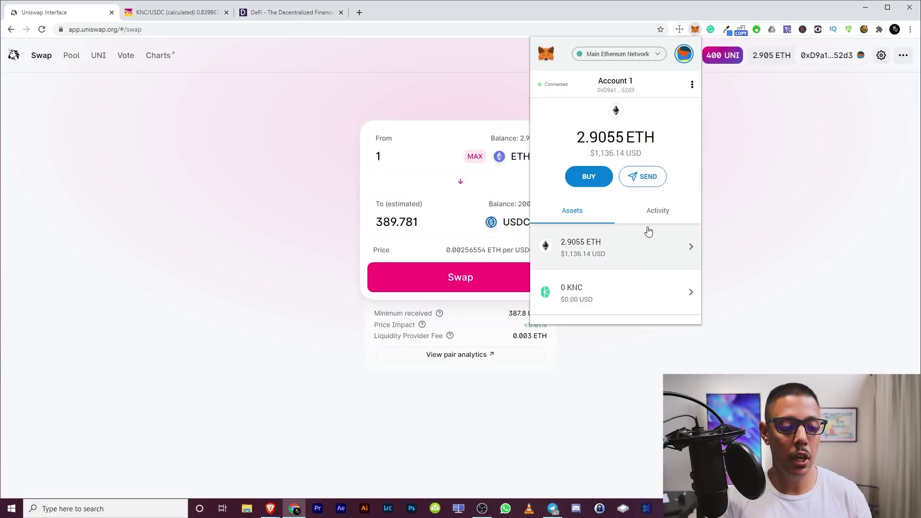
View the Send ETH transaction's details in MetaMask Activity, noting its nonce of 142.
click(665, 218)
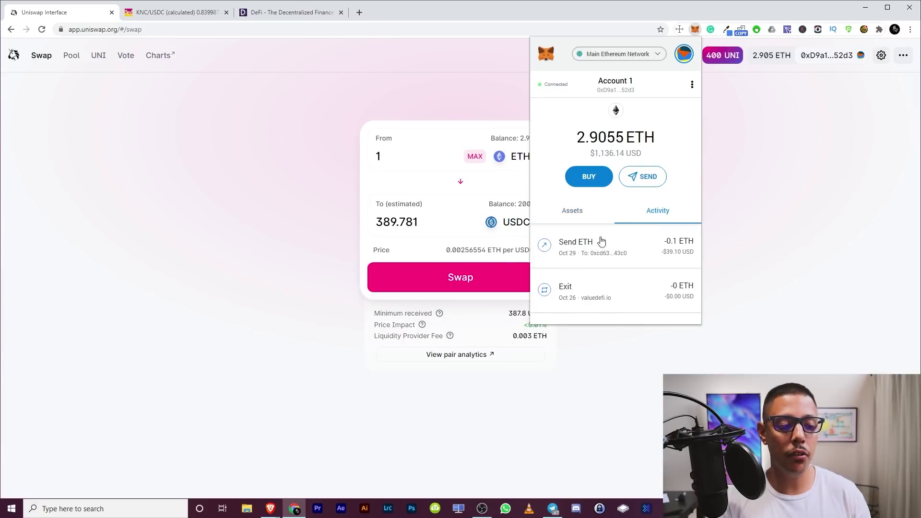
right_click(631, 257)
click(705, 206)
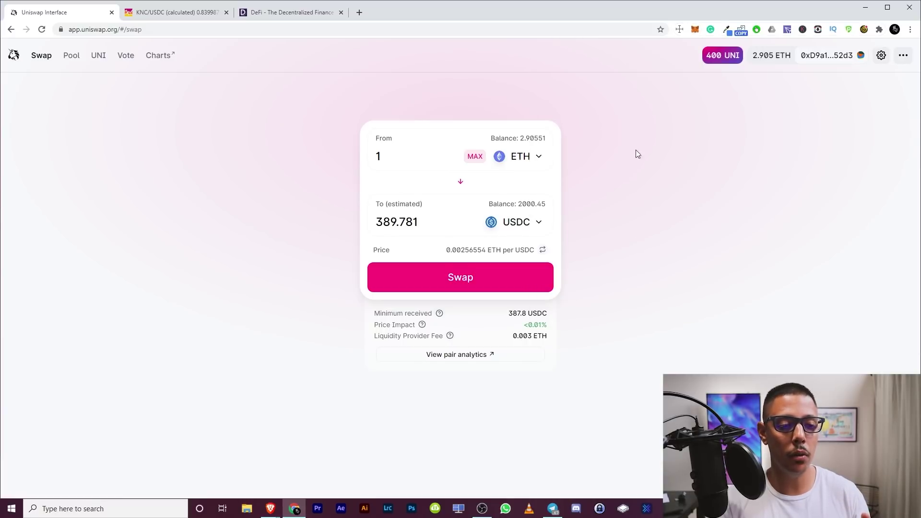
click(695, 29)
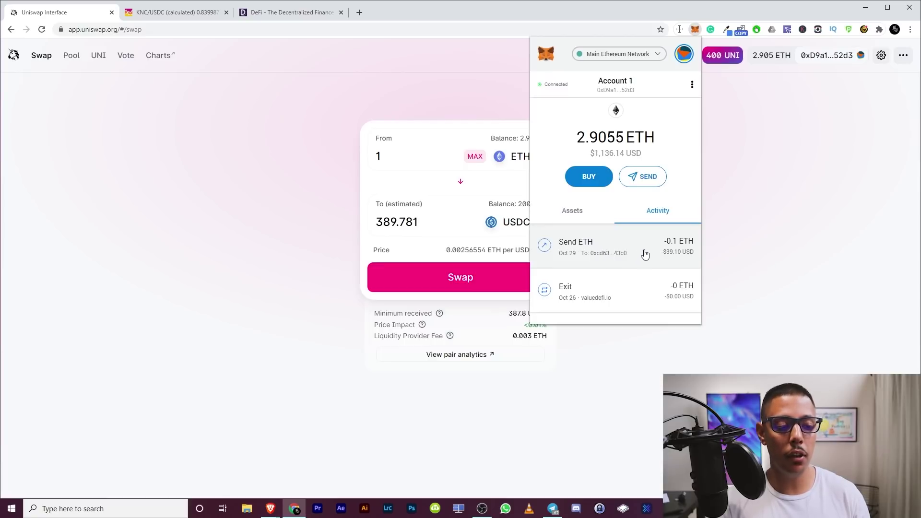
click(643, 254)
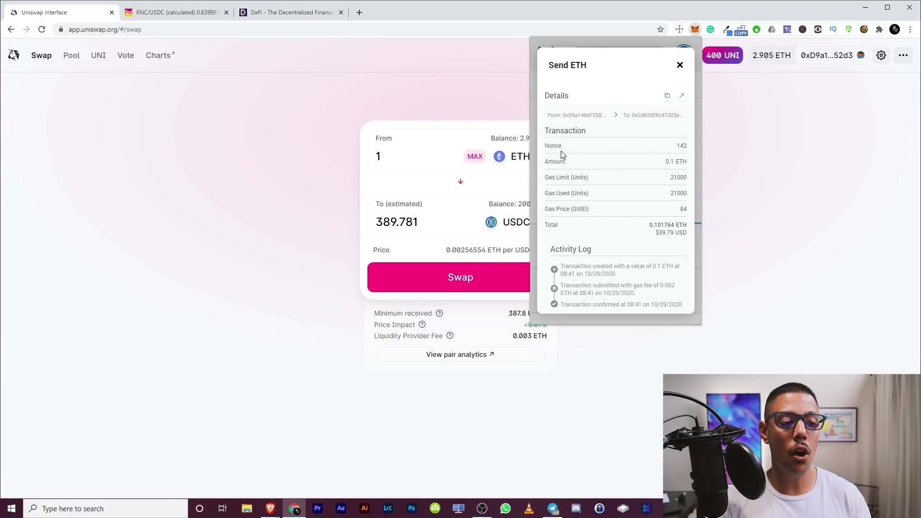
drag(548, 145, 625, 148)
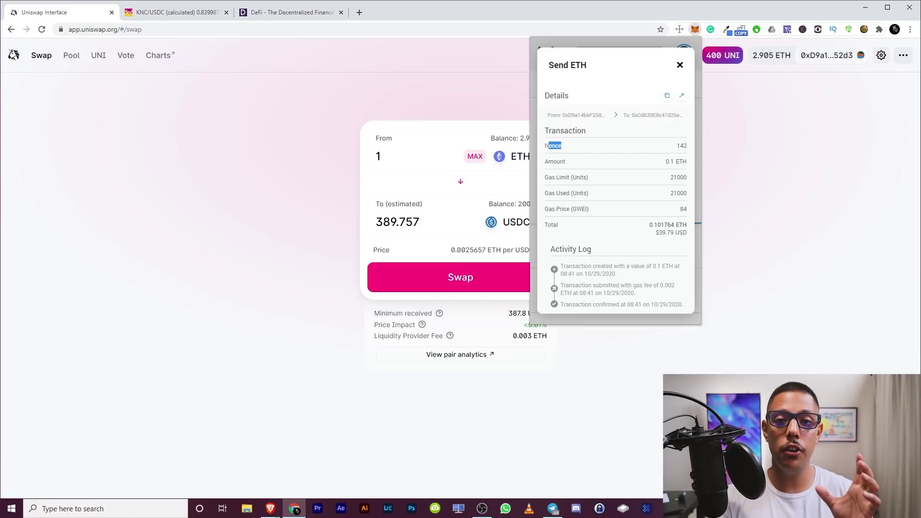
click(679, 66)
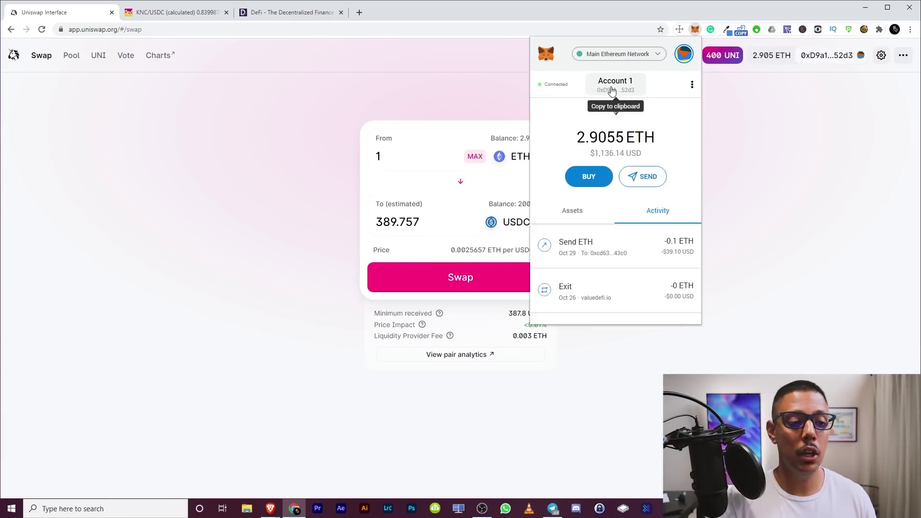
Start a Send ETH transfer with the wallet's own address pasted as recipient.
click(645, 178)
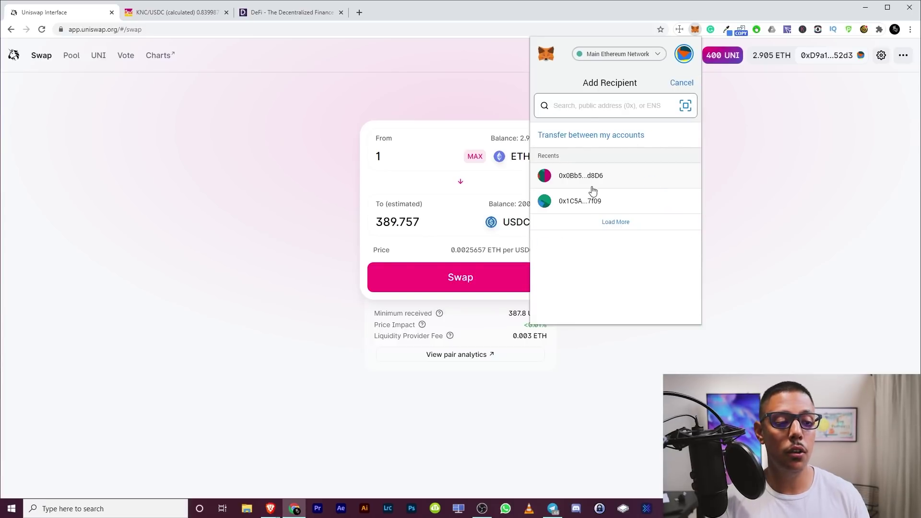
click(681, 82)
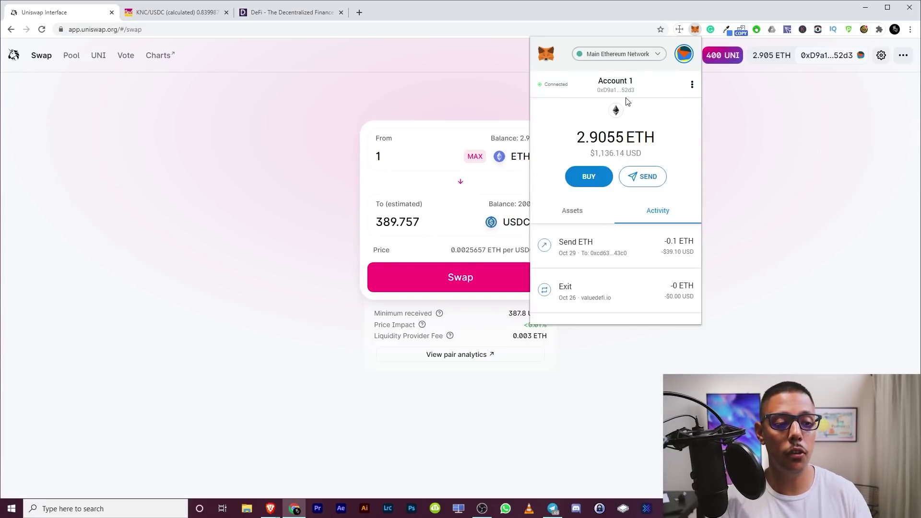
click(657, 184)
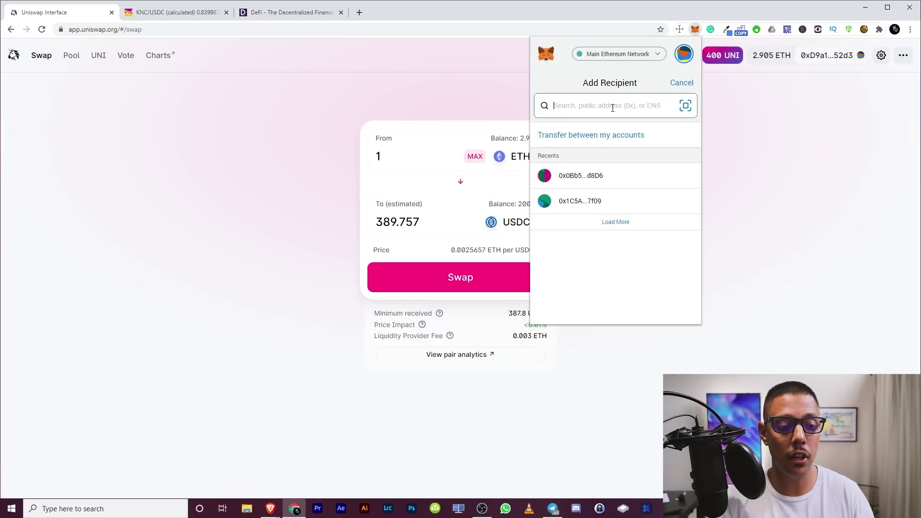
key(ctrl+v)
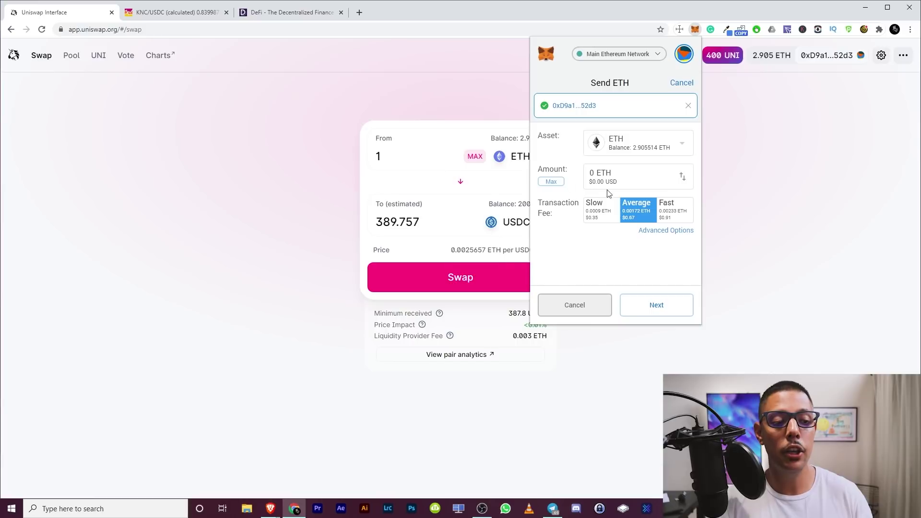
Open Customize Gas, showing 111 GWEI gas price and 21000 gas limit.
click(671, 230)
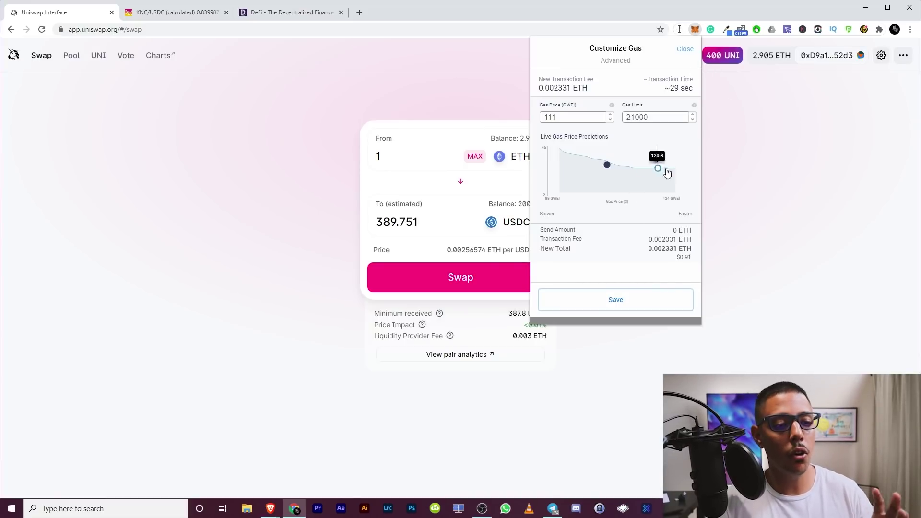
Proceed to the transfer confirmation and enter a custom nonce of 144.
click(686, 50)
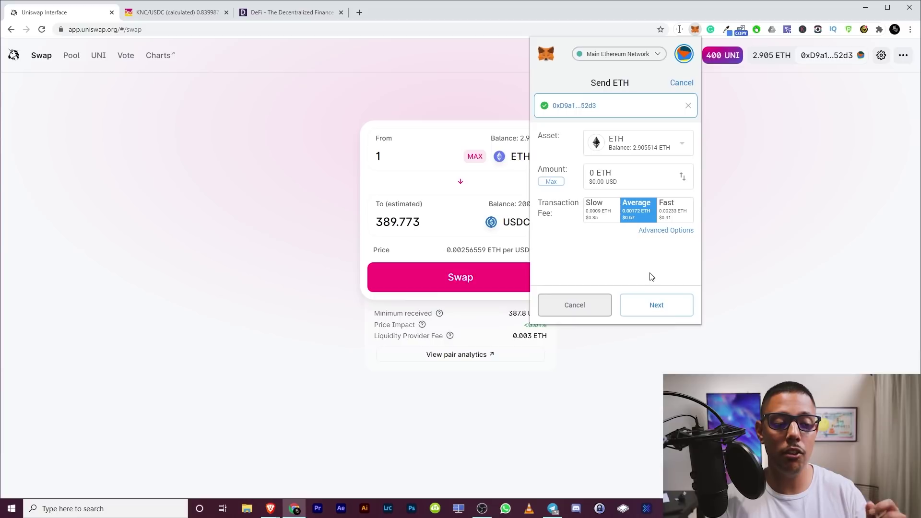
click(656, 309)
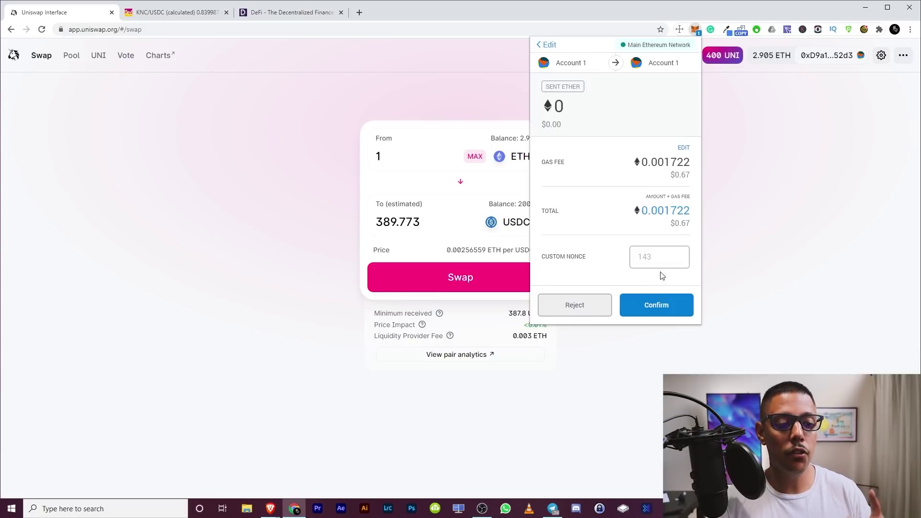
click(641, 252)
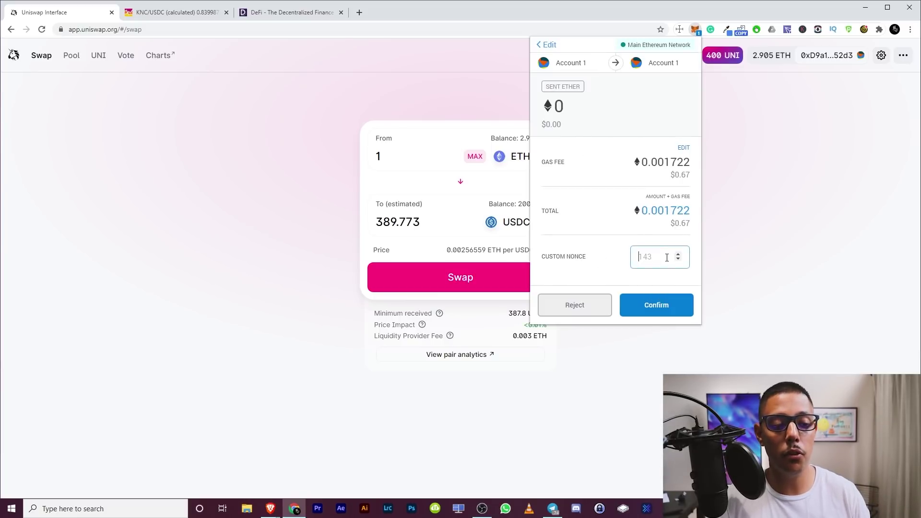
text(144)
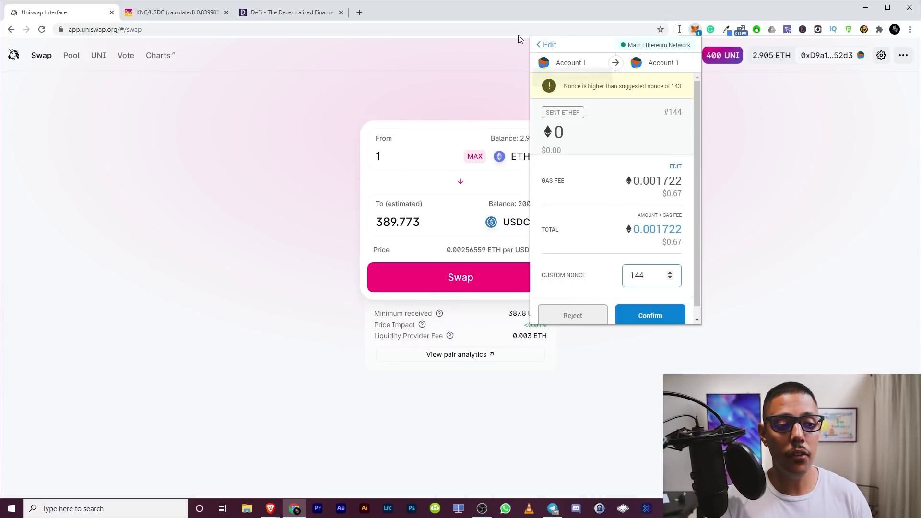
Back out of editing the transfer to return to the confirmation.
click(546, 45)
double_click(689, 85)
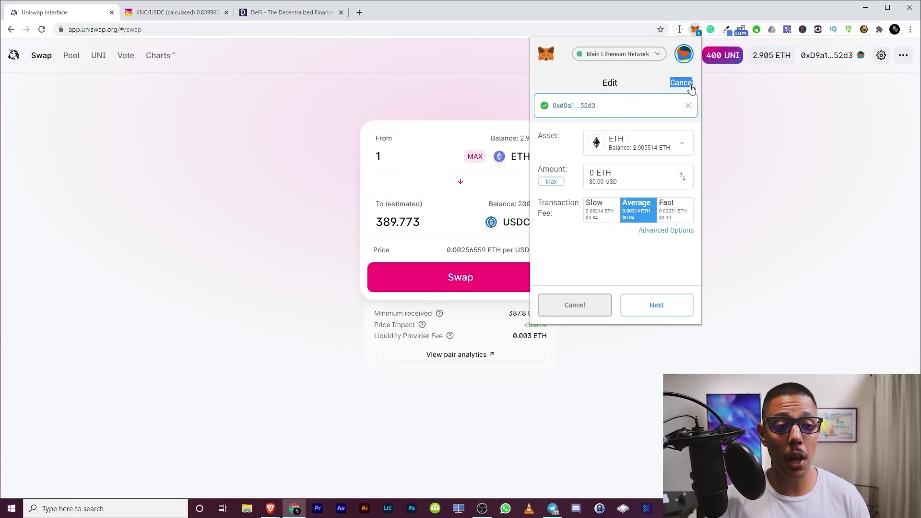
click(690, 86)
Reject the pending transfer, close MetaMask to reveal the swap form, and open a new tab.
click(582, 302)
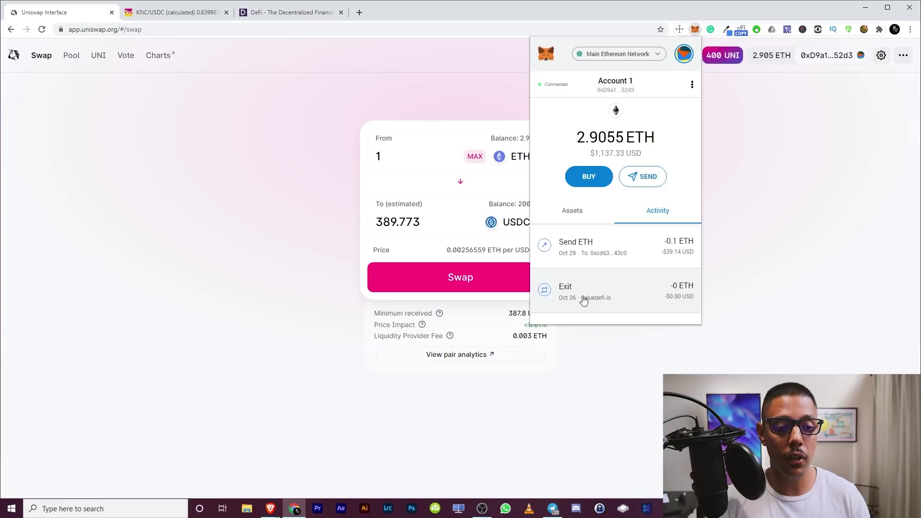
click(849, 216)
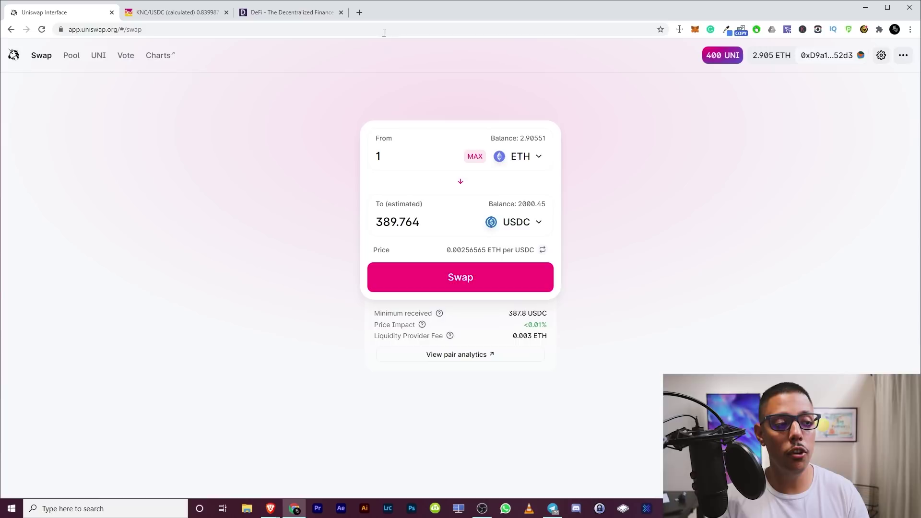
click(360, 12)
Search the web for etherscan and open the etherscan.io website.
text(etherscan)
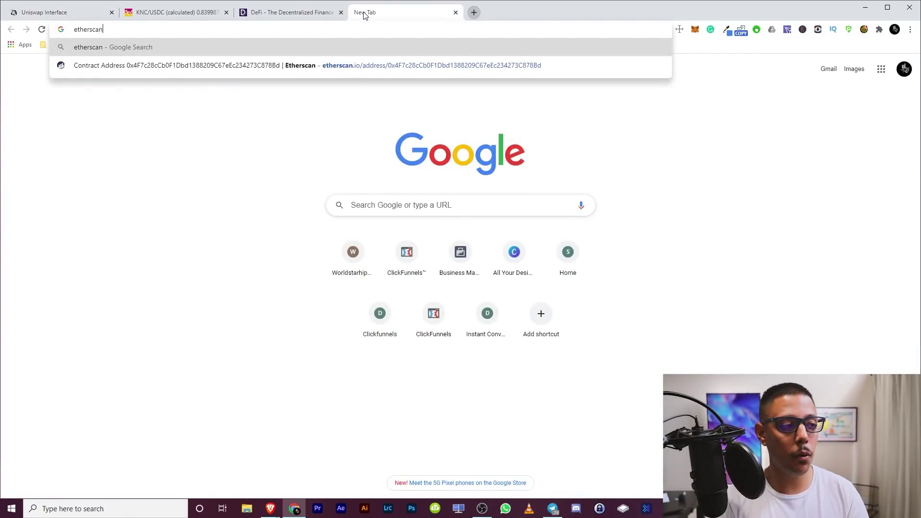
key(Return)
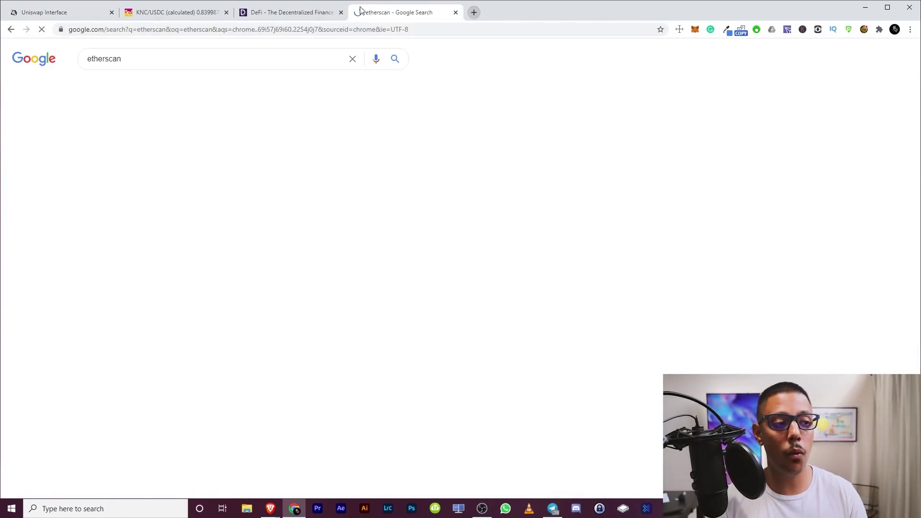
click(115, 139)
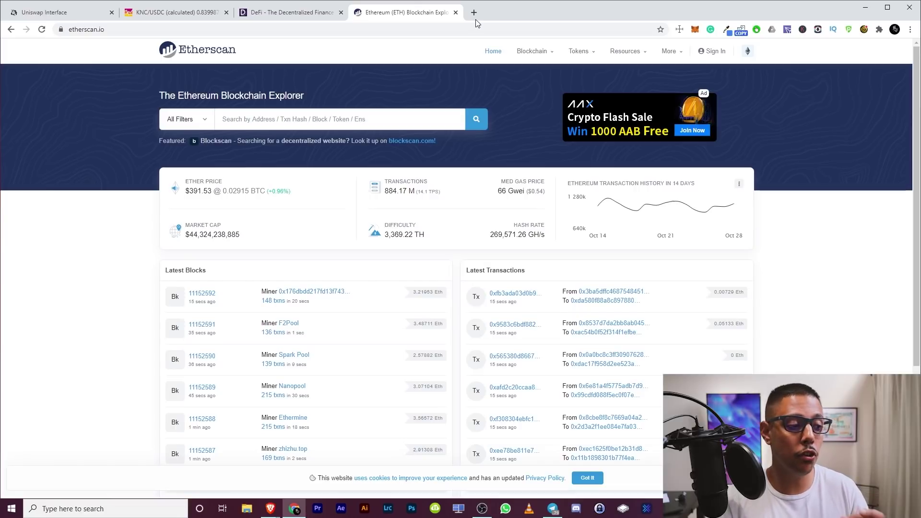
Look up Aave Token (AAVE) on Etherscan, copy its contract address, and return to Uniswap.
click(222, 119)
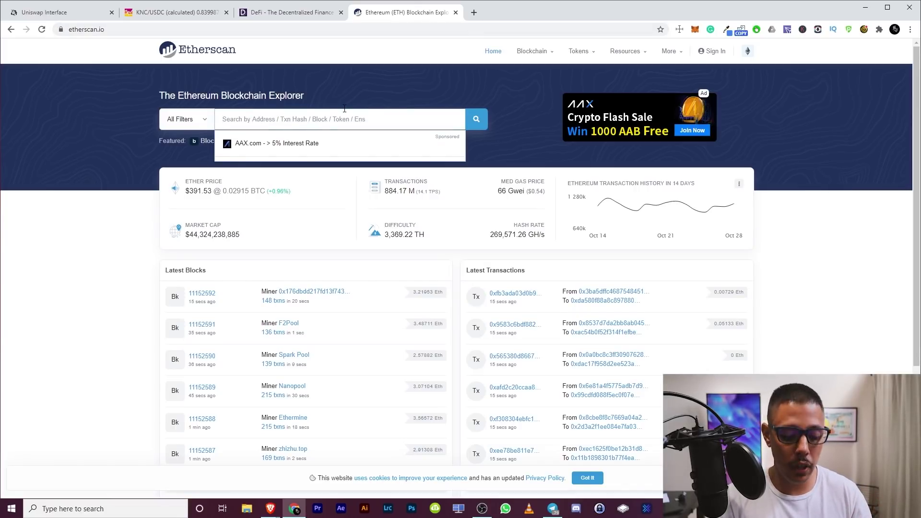
text(aave)
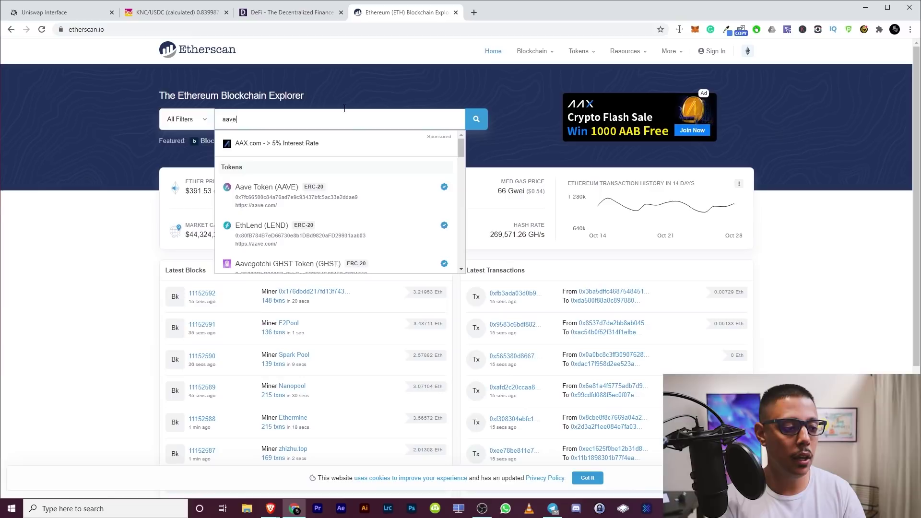
click(307, 191)
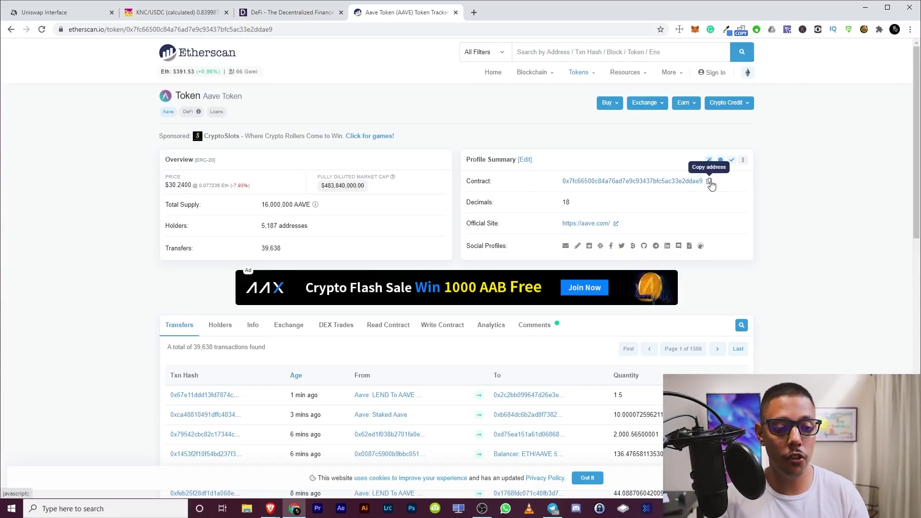
click(710, 184)
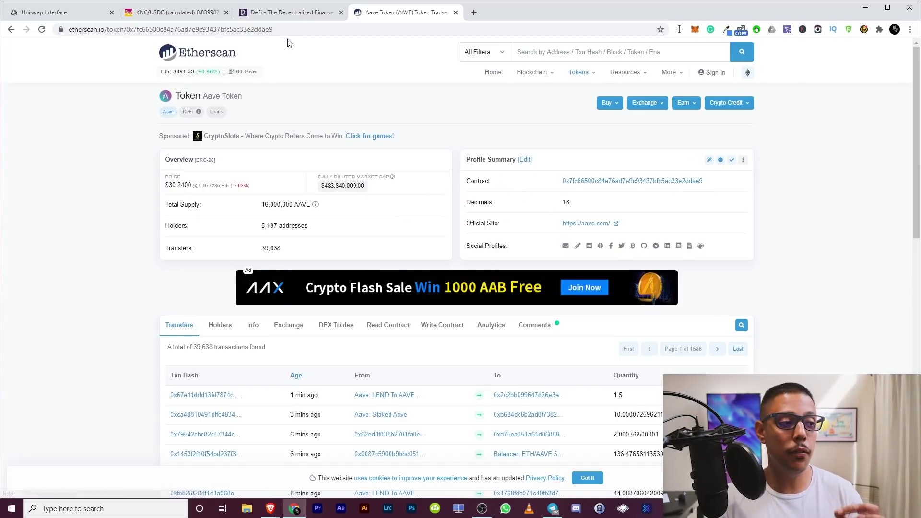
click(176, 14)
click(69, 17)
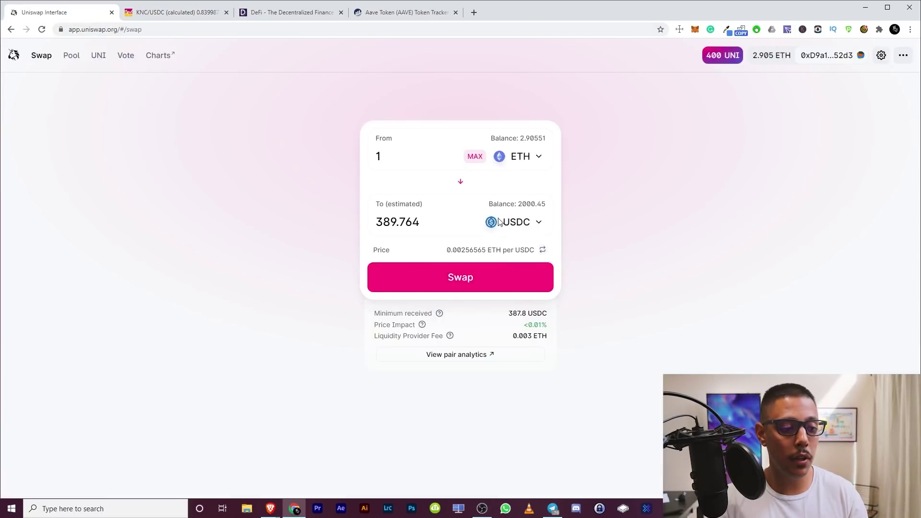
Browse the receive-token list and its token list management panel, then close it.
click(529, 221)
scroll(479, 226, down, 3)
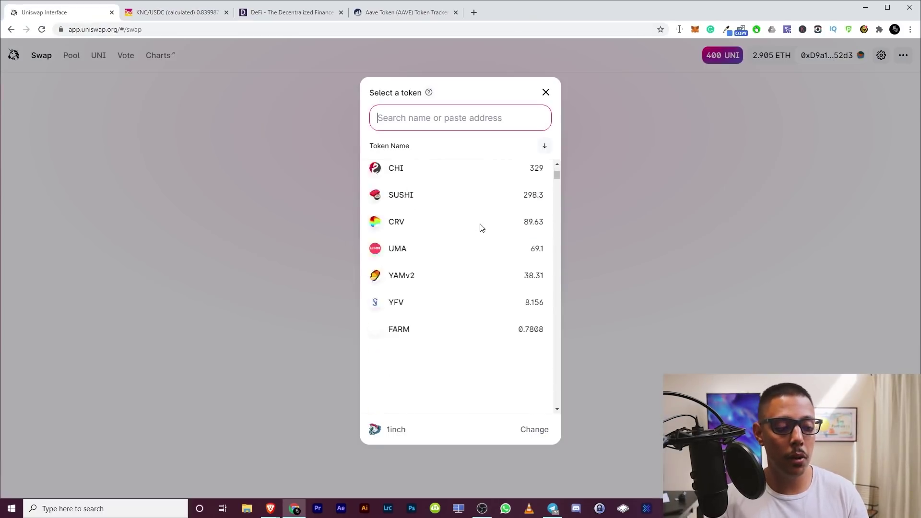
scroll(489, 239, up, 4)
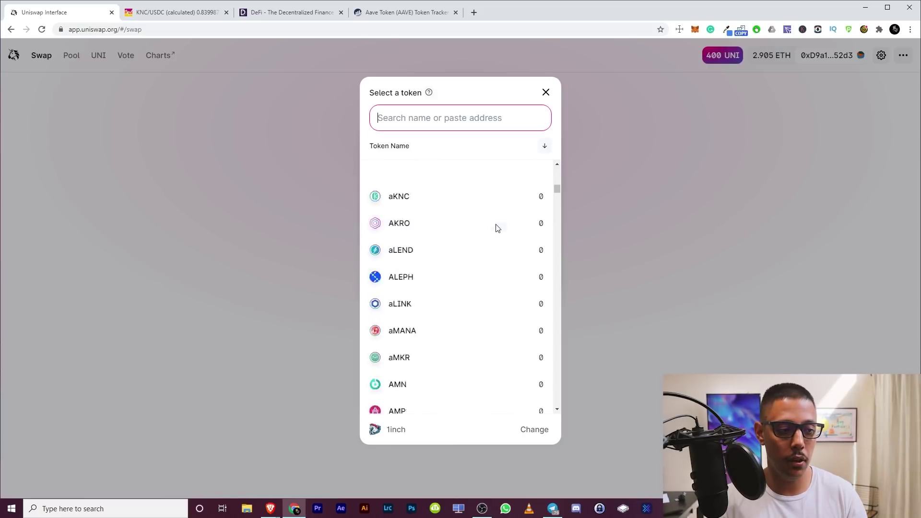
click(532, 431)
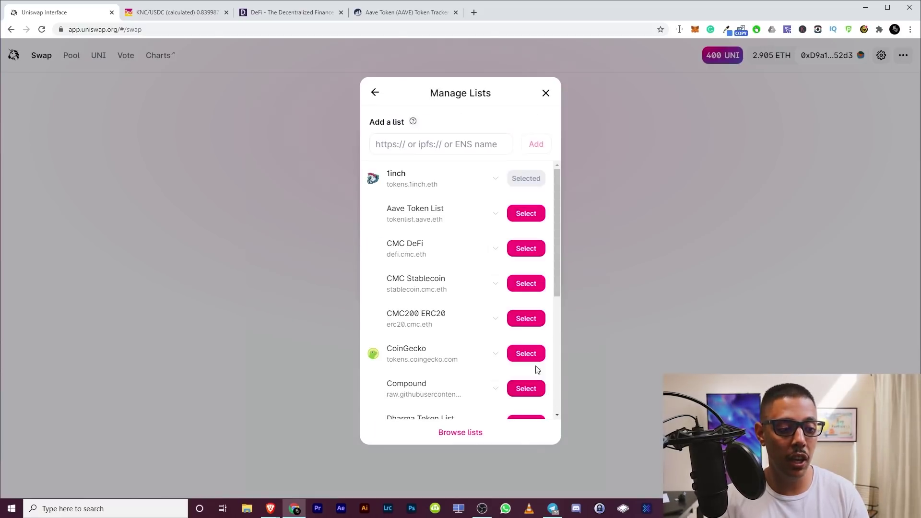
click(459, 149)
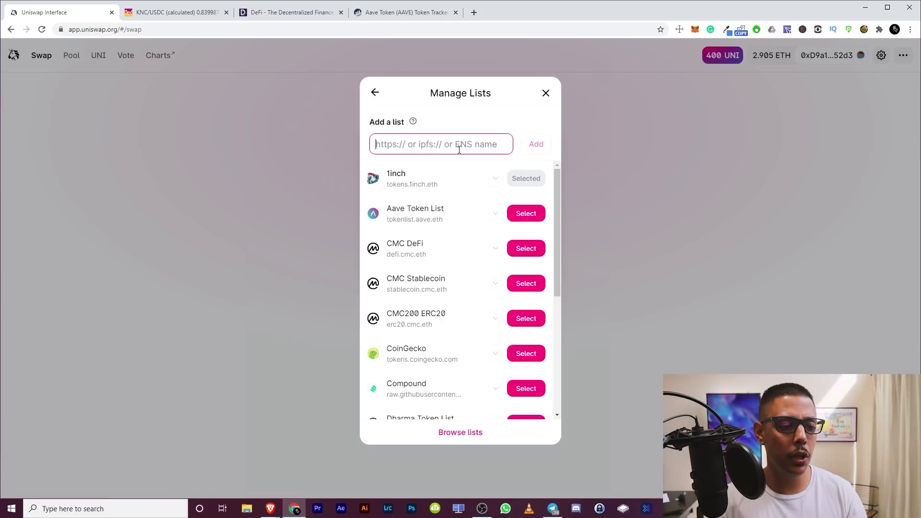
click(545, 94)
Paste the AAVE contract address into the token search and pick AAVE as the receive token.
click(525, 223)
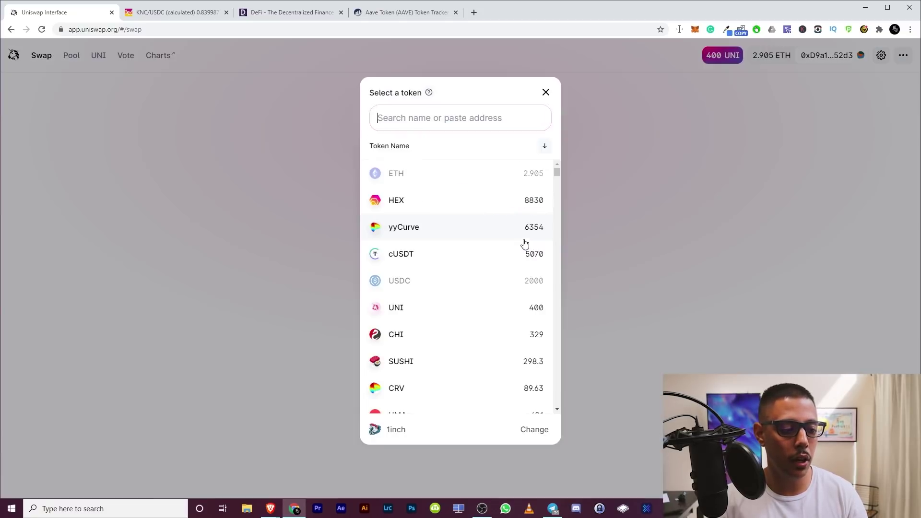
scroll(499, 325, down, 10)
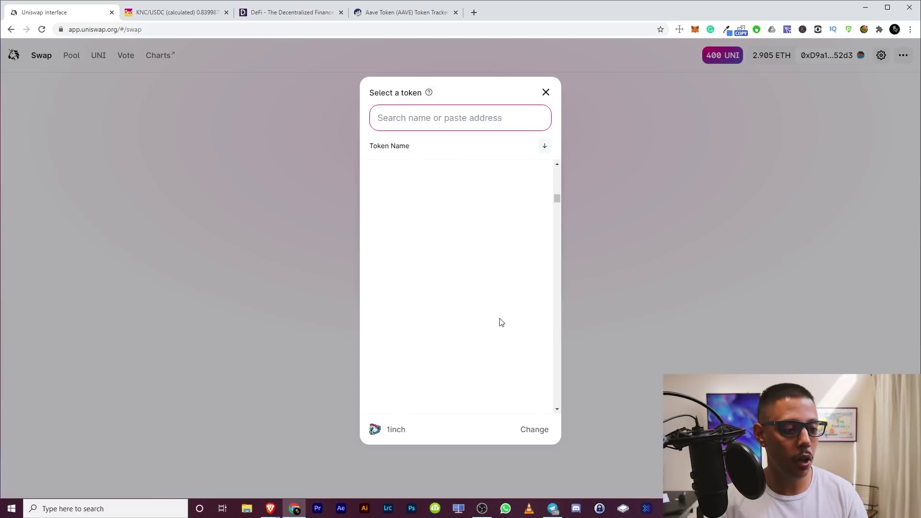
click(454, 119)
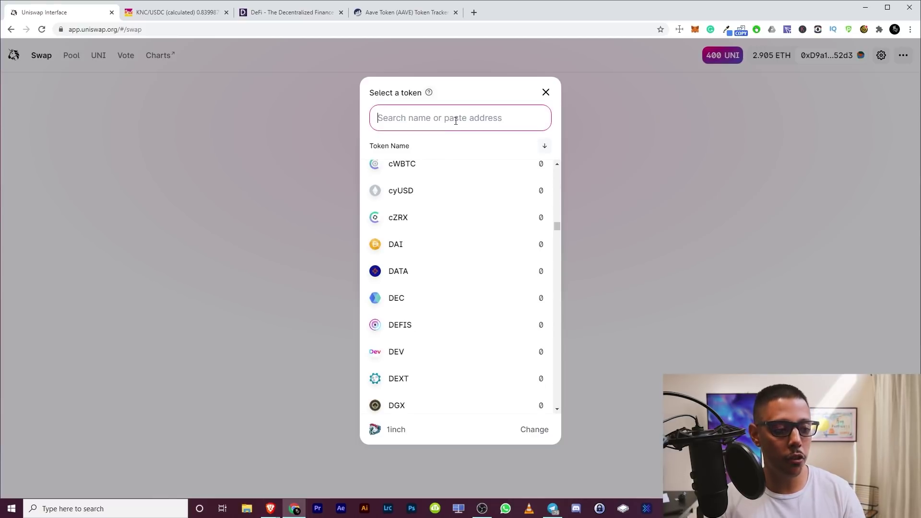
key(ctrl+v)
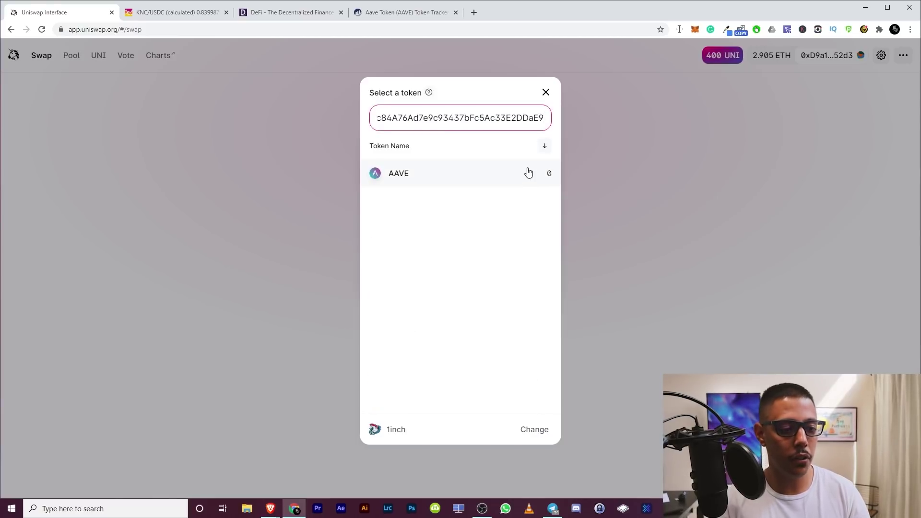
click(497, 182)
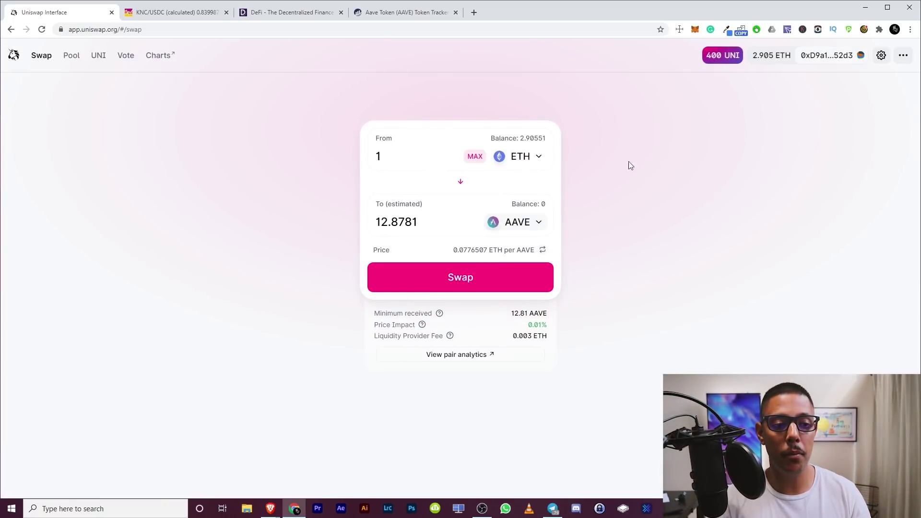
click(697, 30)
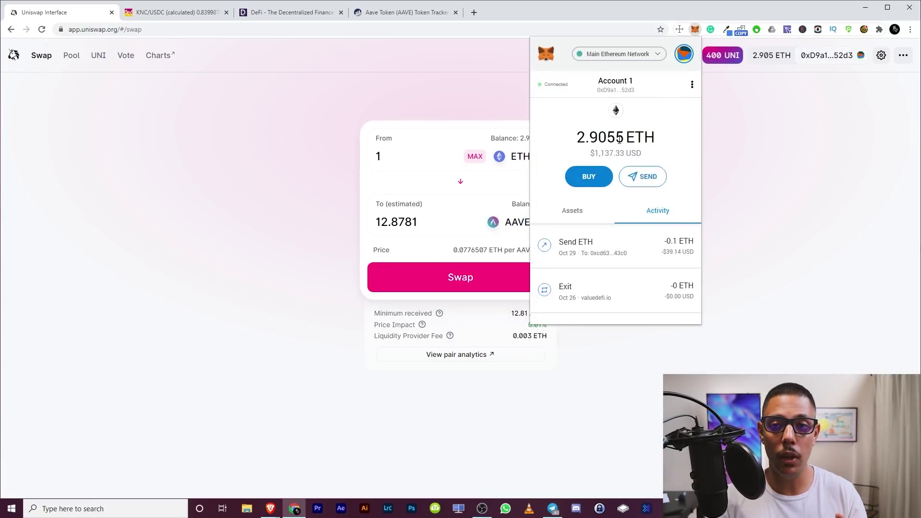
Add AAVE to MetaMask as a custom token by its pasted contract address, then close the wallet.
scroll(623, 135, down, 5)
scroll(604, 183, up, 5)
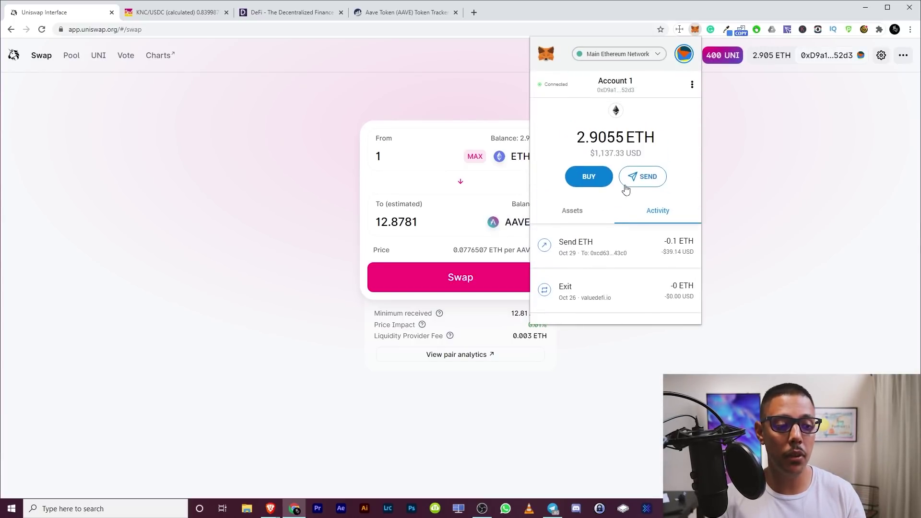
click(571, 212)
scroll(631, 211, down, 5)
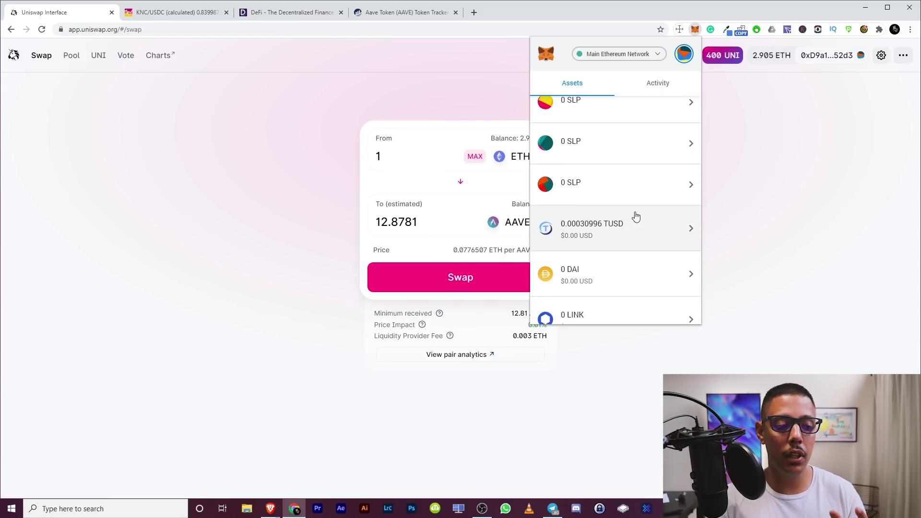
scroll(633, 216, down, 5)
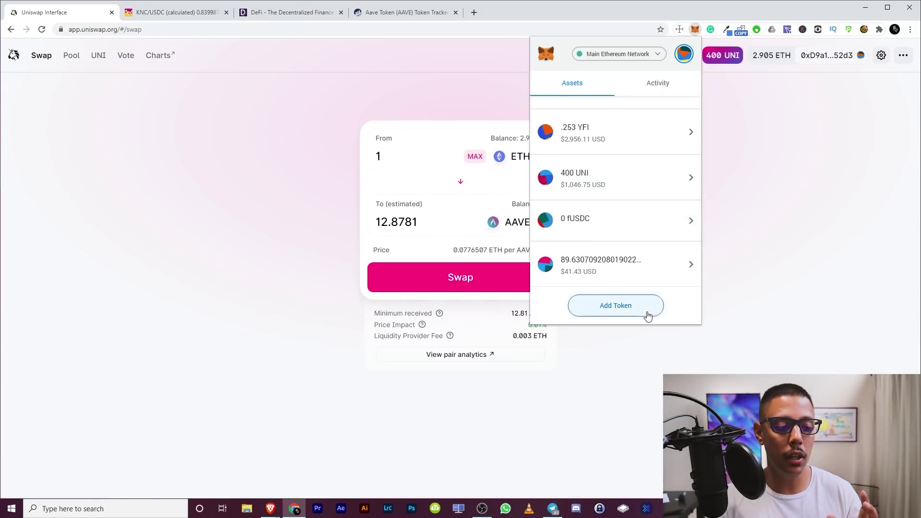
click(648, 316)
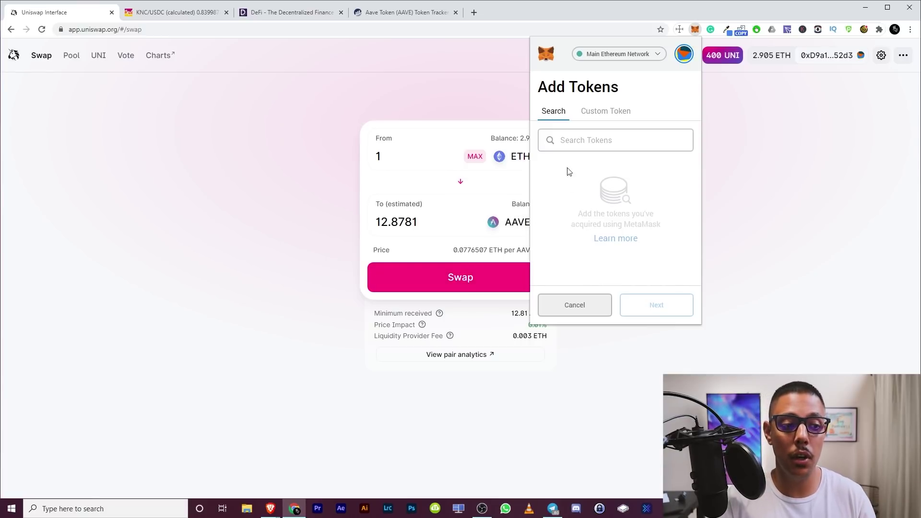
click(596, 118)
click(575, 153)
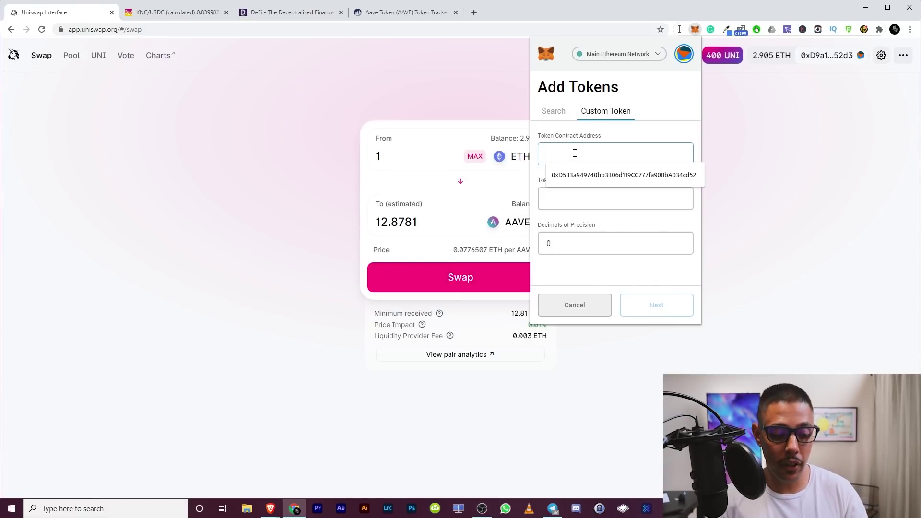
key(ctrl+v)
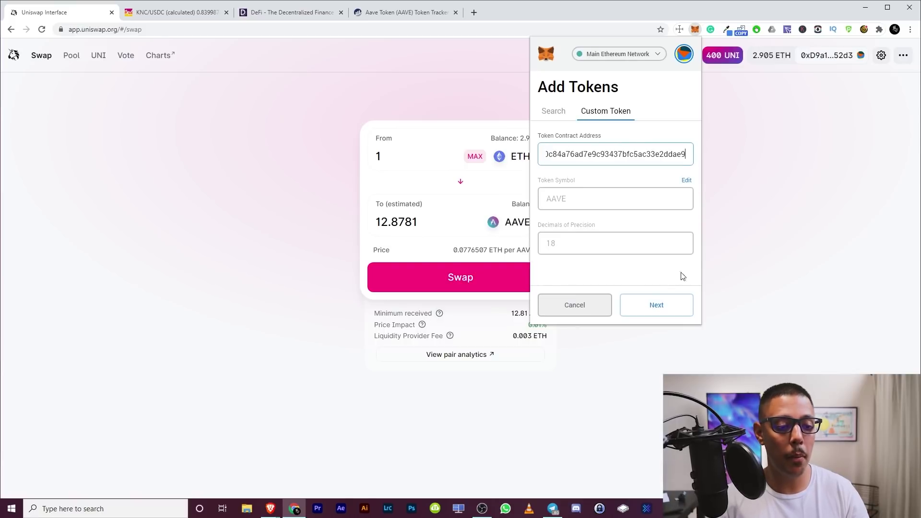
click(658, 306)
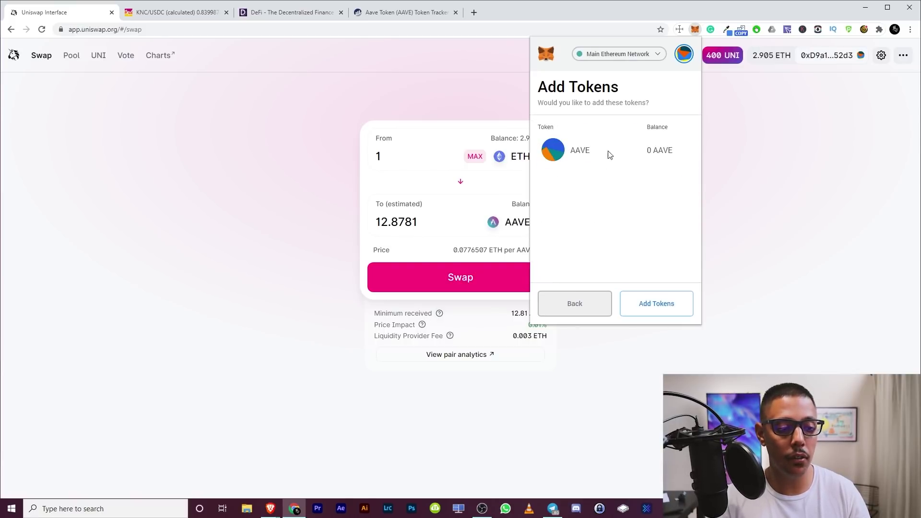
click(667, 305)
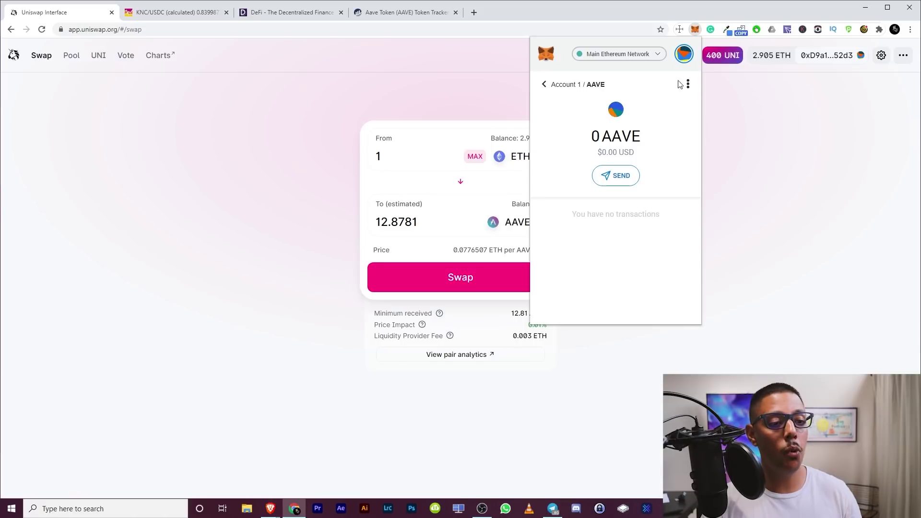
click(832, 215)
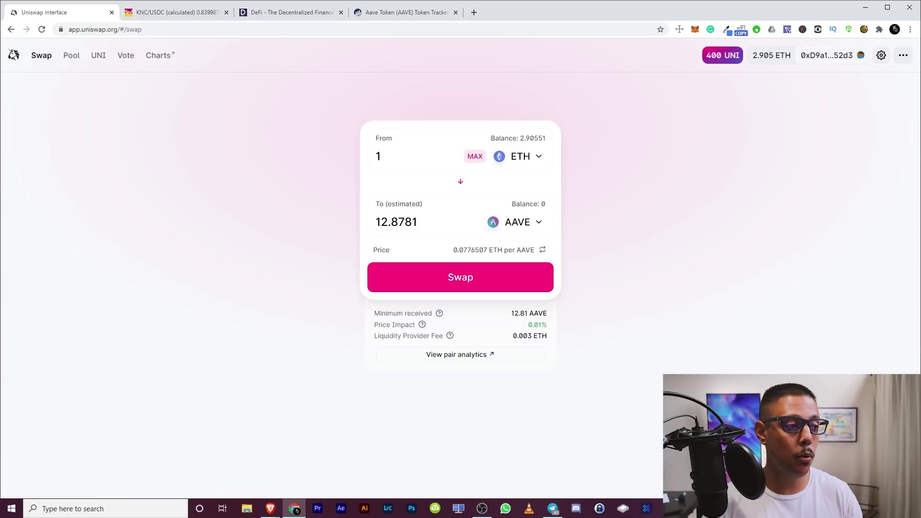
Go to the Pool page and open the Add Liquidity form with ETH as the first token.
click(72, 55)
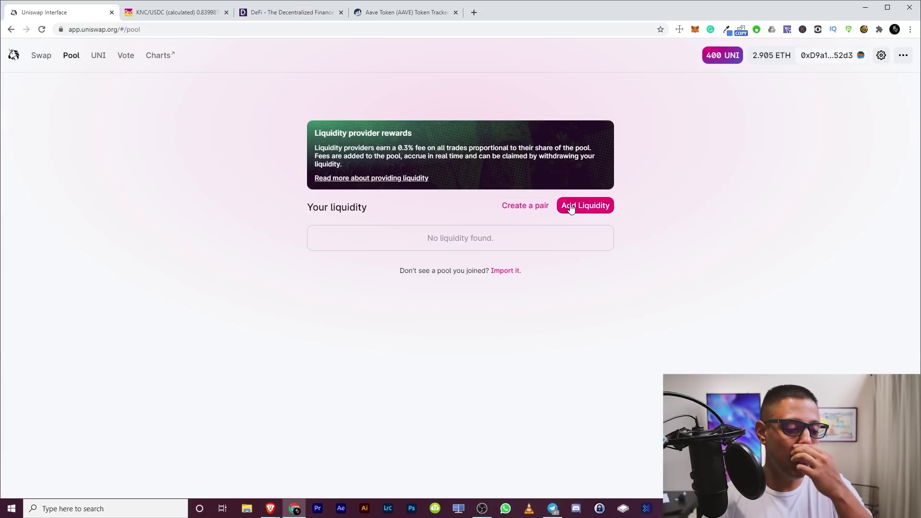
click(599, 210)
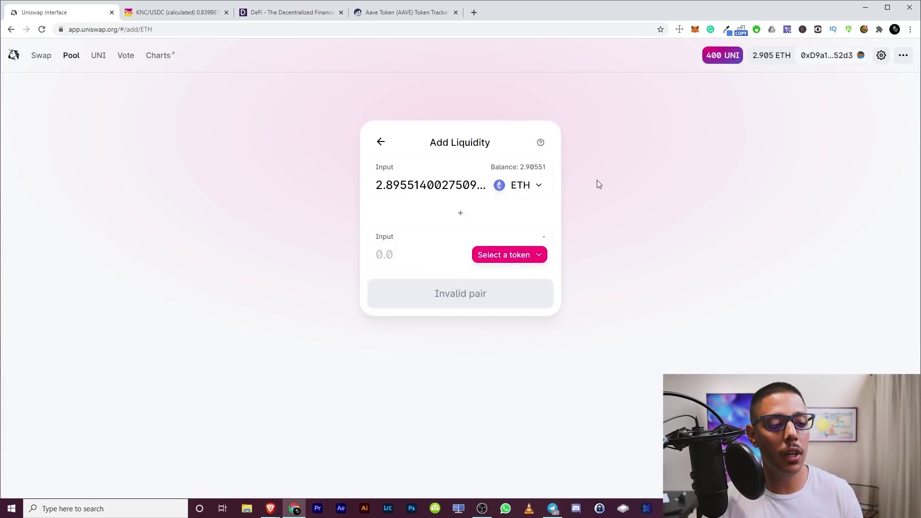
click(381, 142)
click(586, 210)
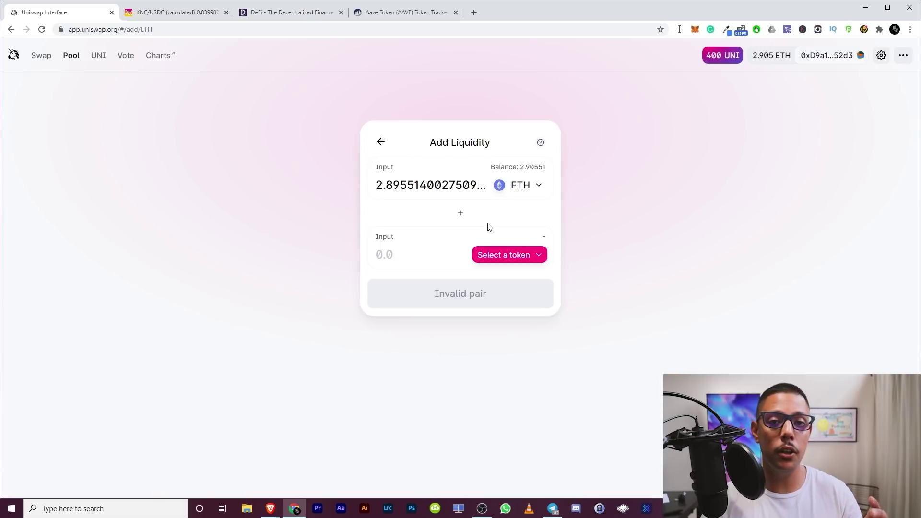
Pair ETH with cUSDT and fill in the full cUSDT balance.
click(531, 254)
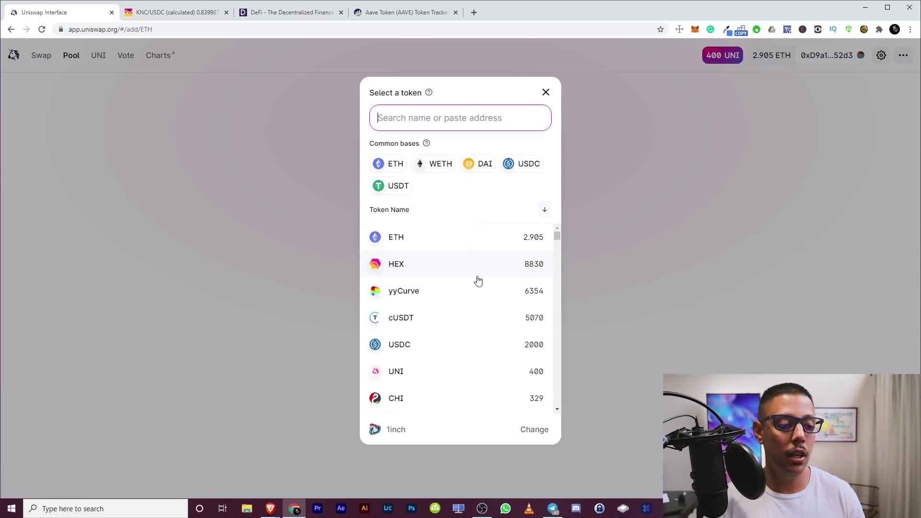
click(456, 316)
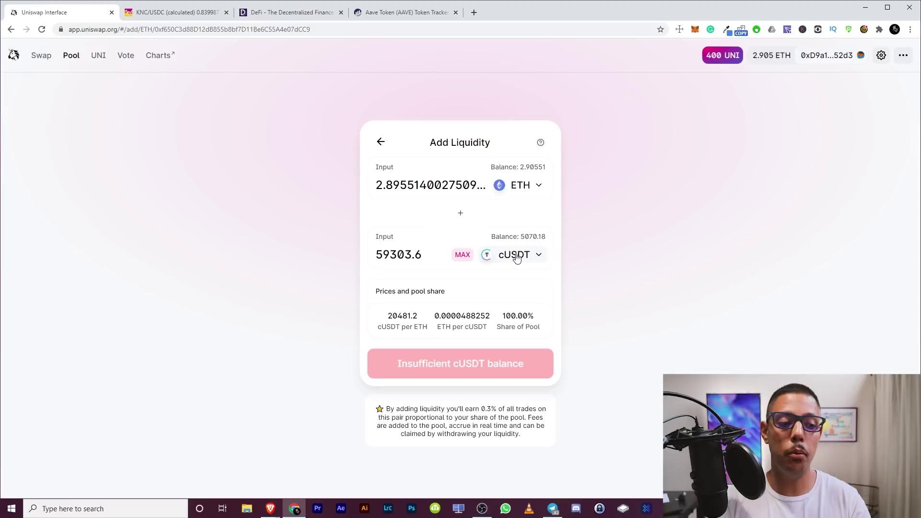
click(462, 255)
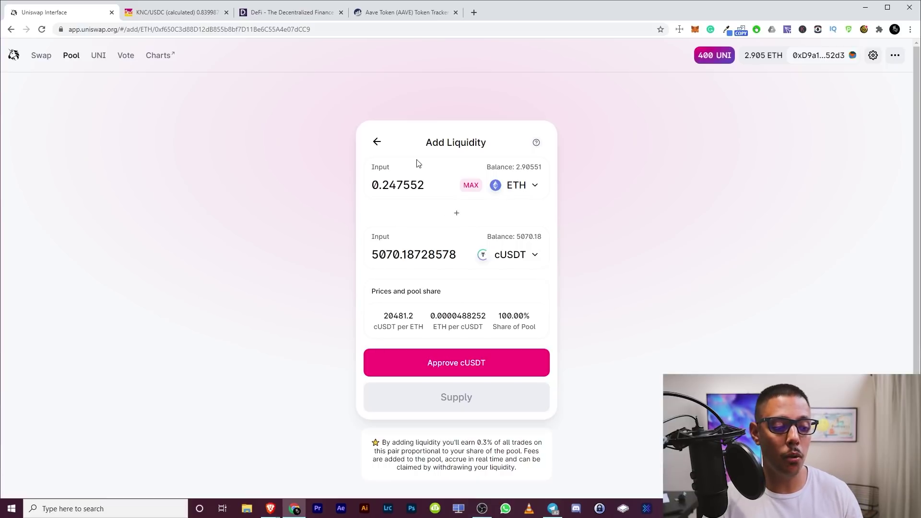
Switch the pair to USDC and use the full ETH balance, auto-filling 1131.85 USDC.
click(528, 254)
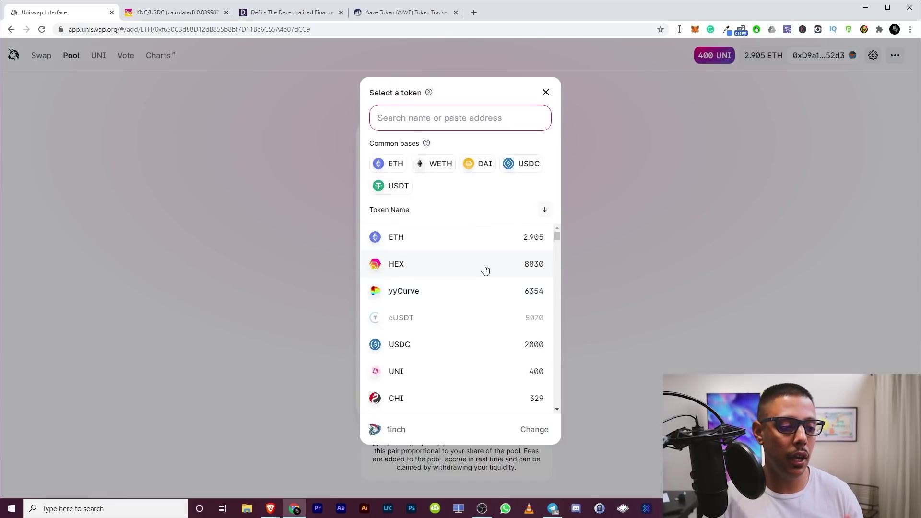
click(449, 349)
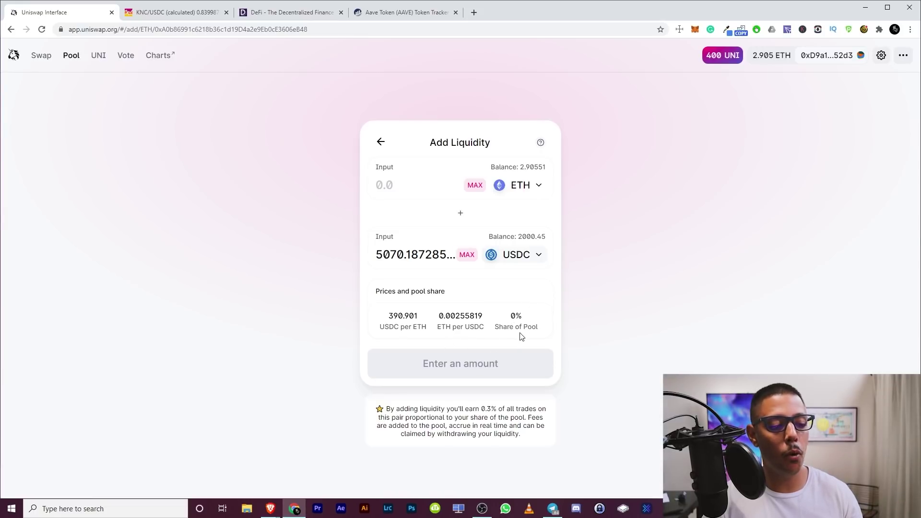
click(477, 186)
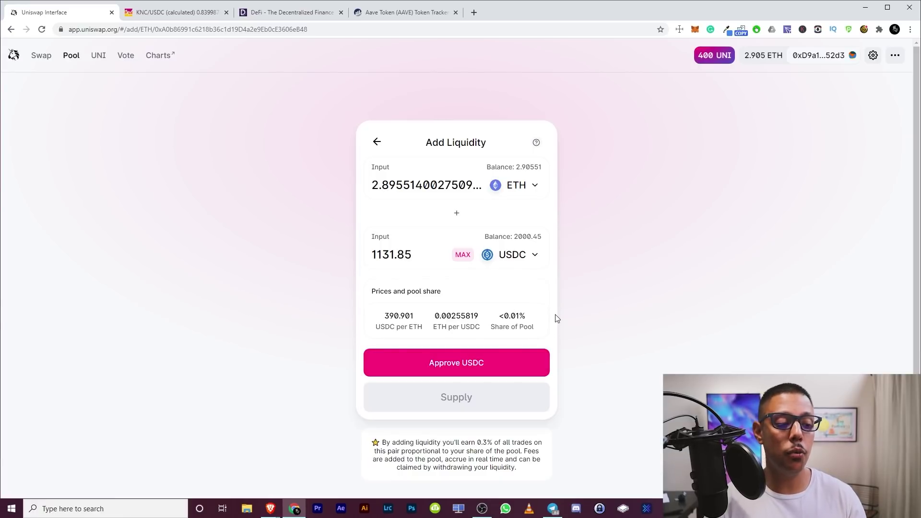
scroll(453, 397, down, 1)
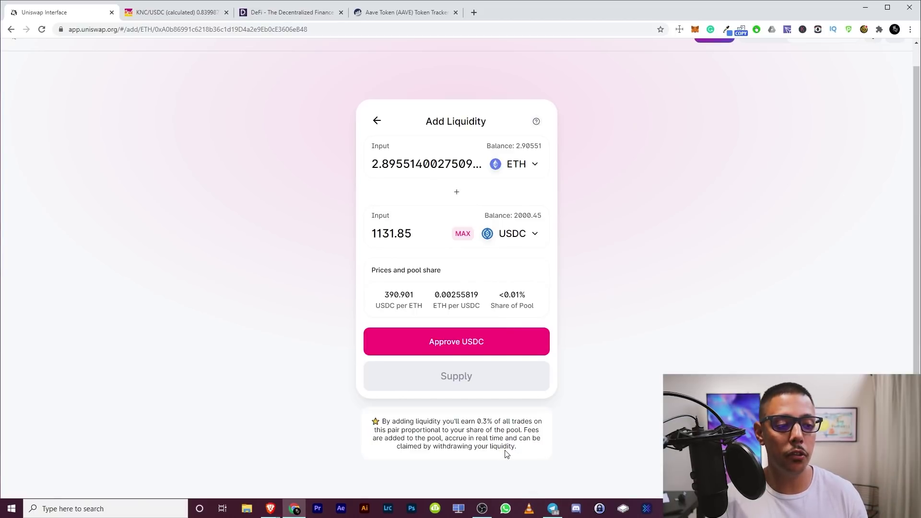
scroll(505, 453, up, 1)
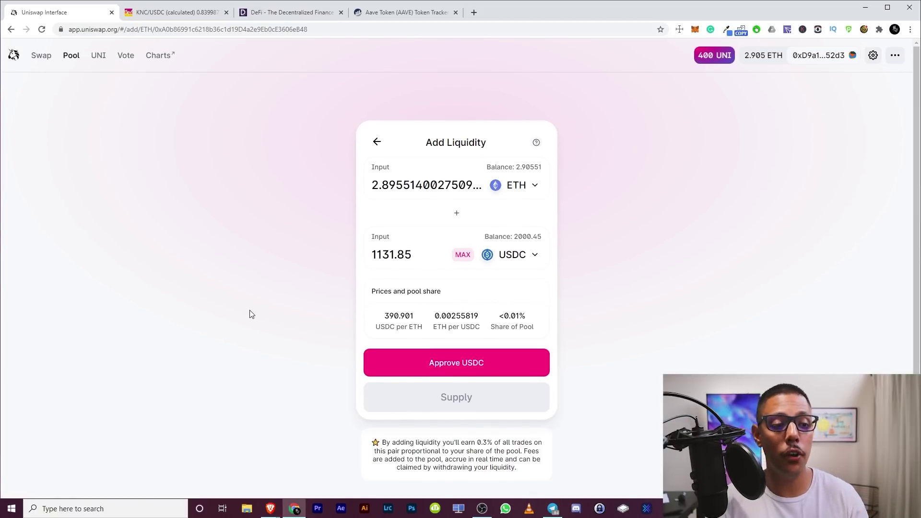
Open the UNI liquidity mining page and scroll through its four pools, including ETH-USDC.
click(103, 56)
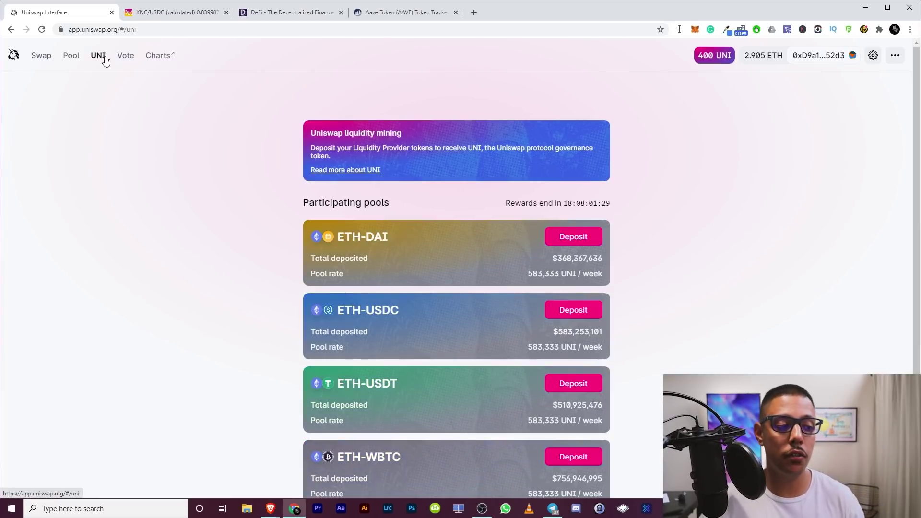
scroll(625, 245, down, 2)
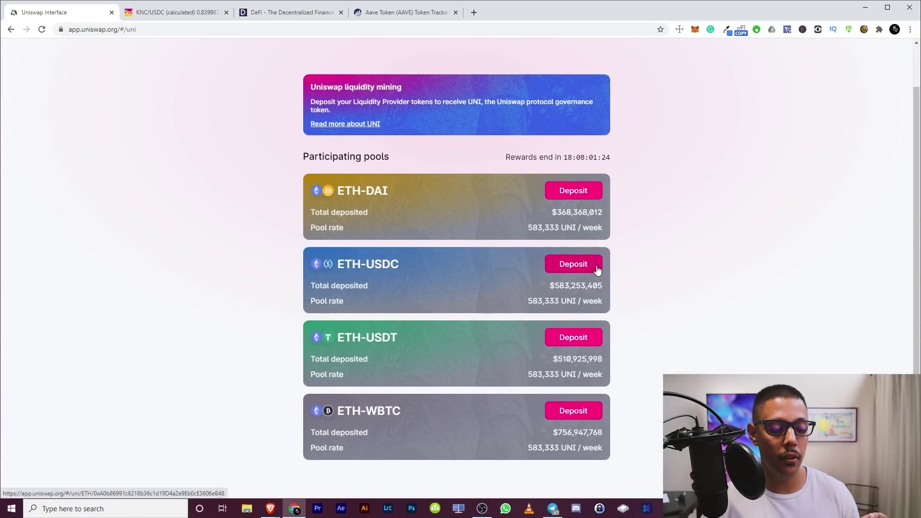
scroll(574, 233, up, 2)
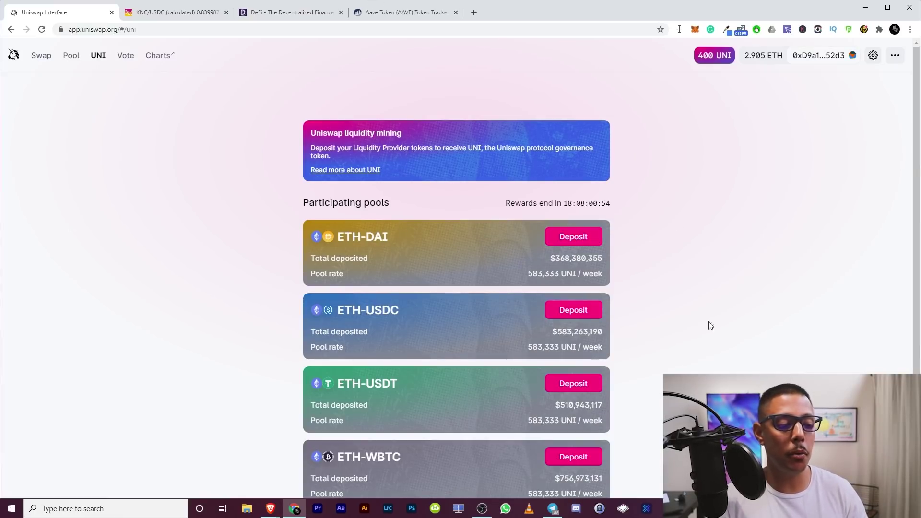
scroll(686, 254, down, 1)
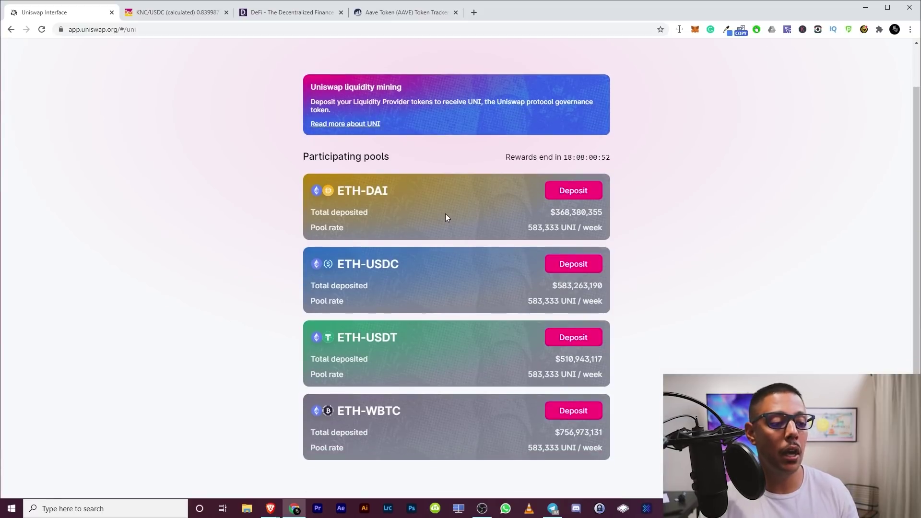
Open the ETH-USDC deposit form and enter 2 ETH, pairing it with 781.832 USDC.
click(583, 265)
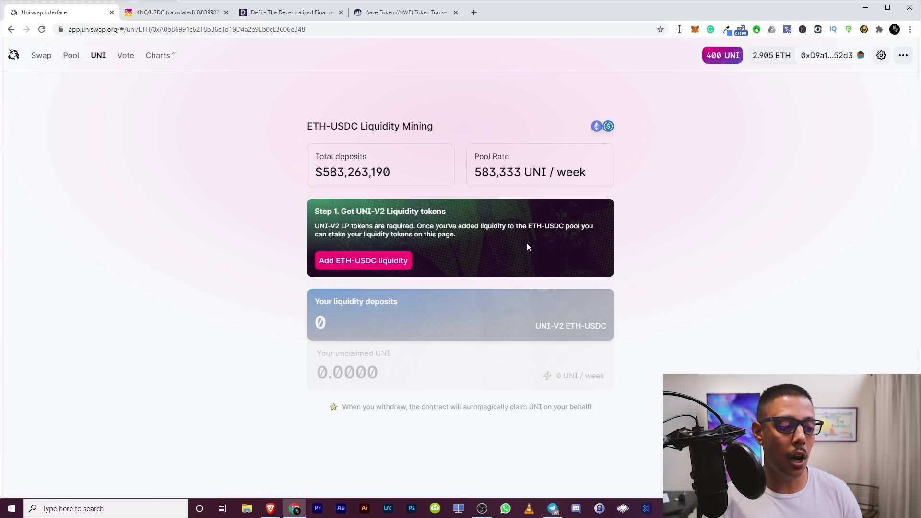
click(372, 261)
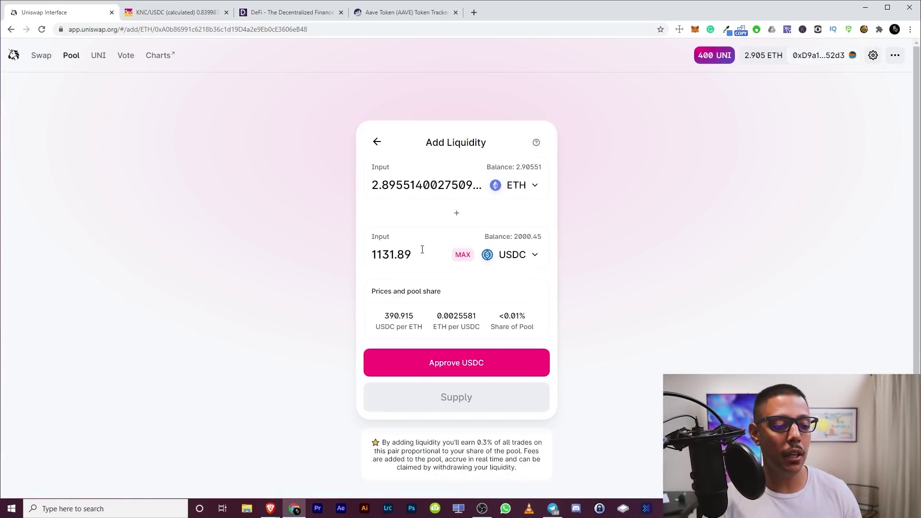
drag(411, 255, 372, 255)
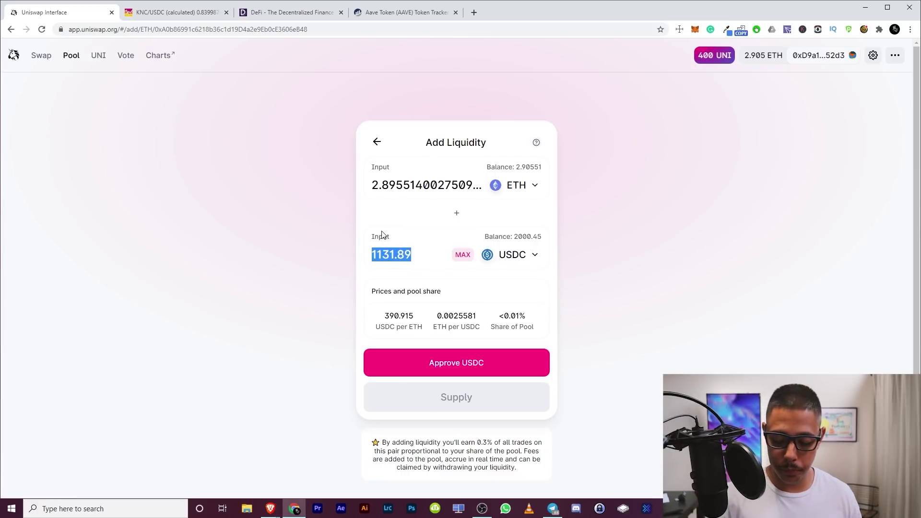
click(376, 186)
drag(376, 186, 521, 187)
key(BackSpace)
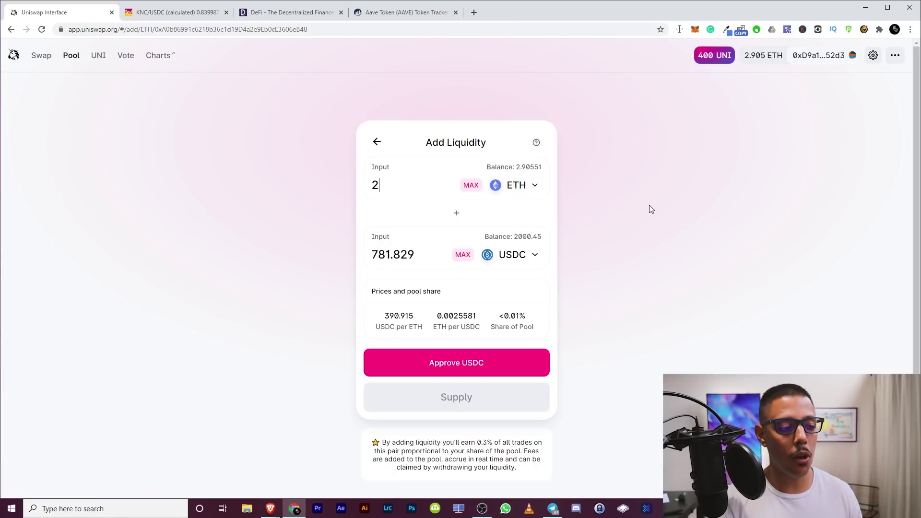
key(BackSpace)
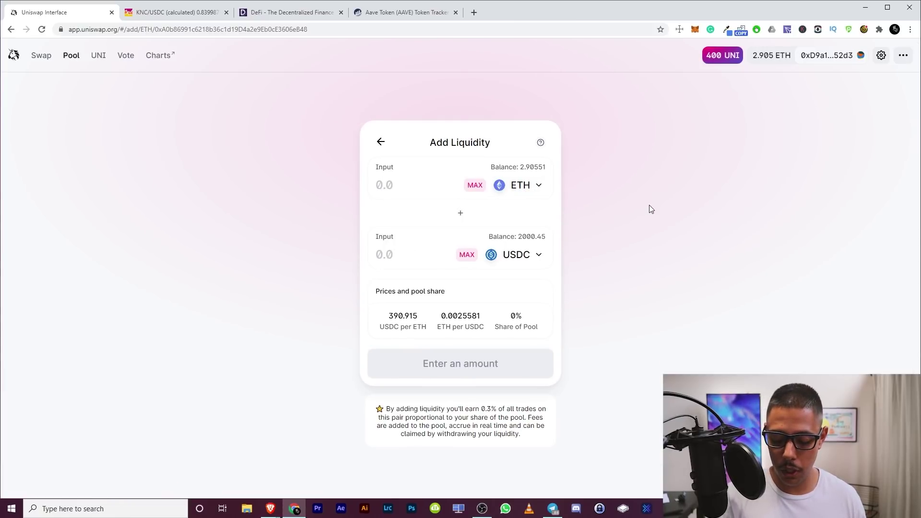
text(2)
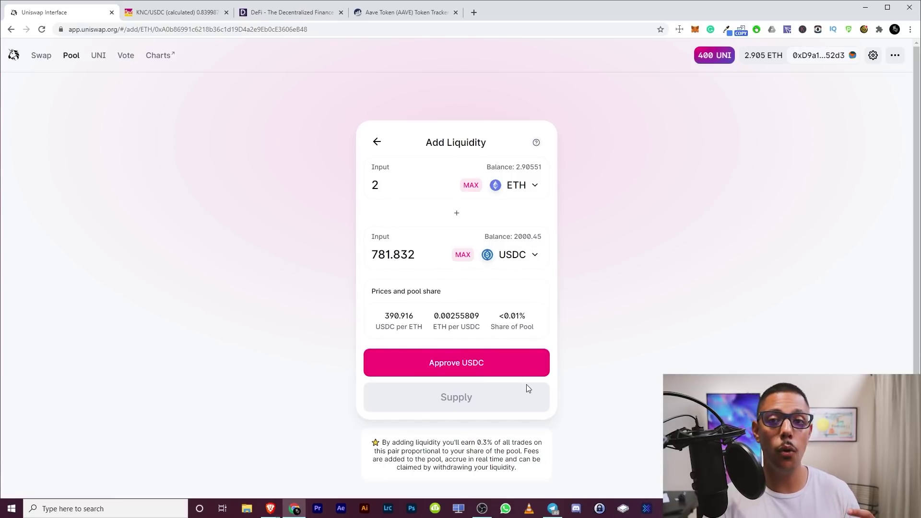
Approve USDC spending and confirm it in MetaMask, then go to the Vote page.
click(489, 364)
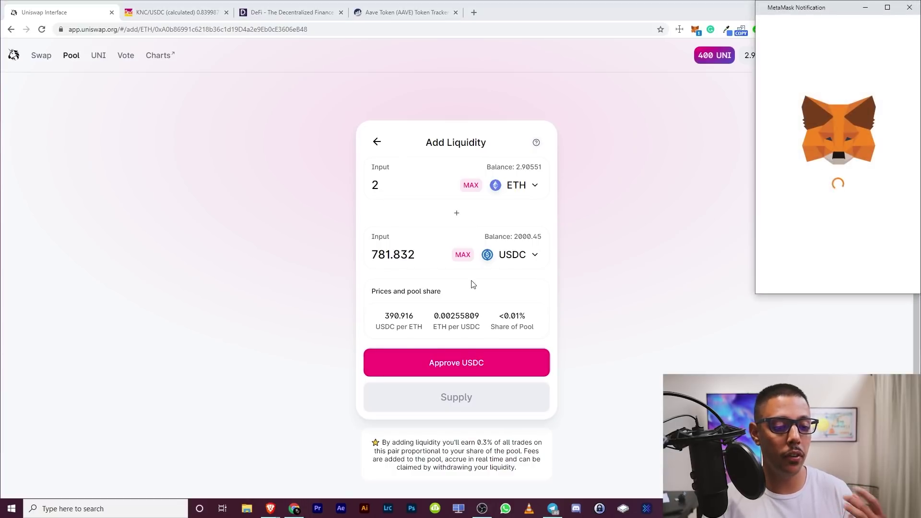
scroll(825, 228, down, 1)
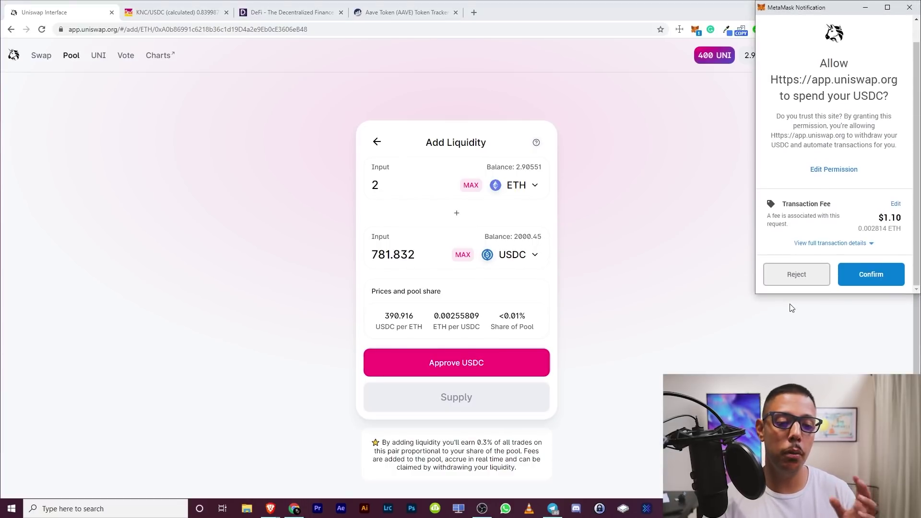
click(880, 278)
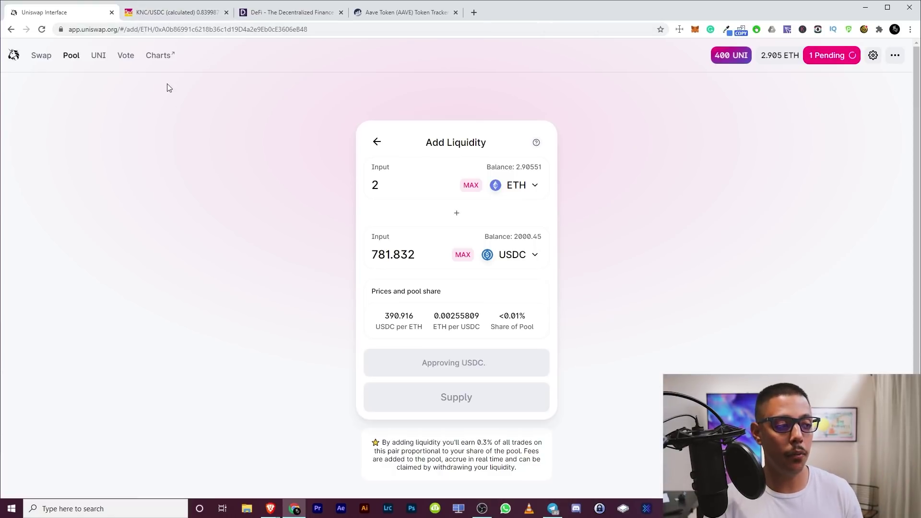
click(126, 59)
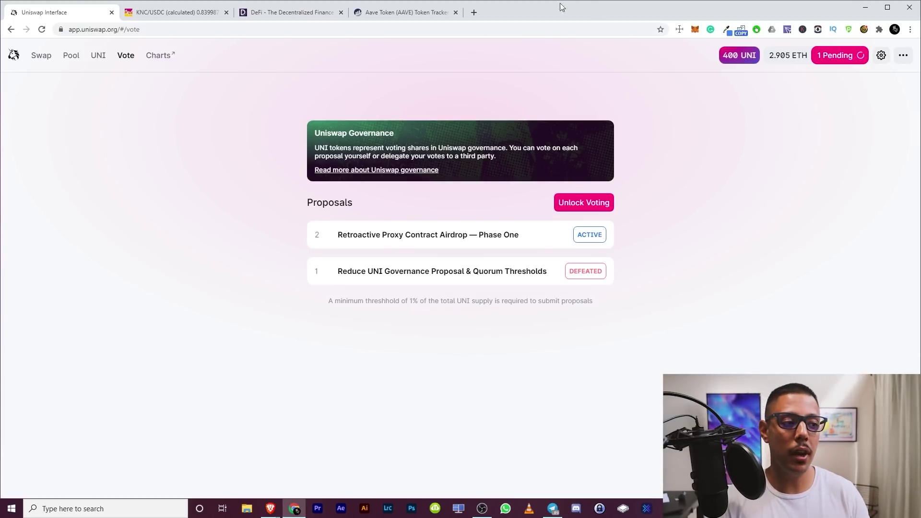
Open info.uniswap.org in a new tab and scroll through the Top Tokens and Top Pairs lists.
click(159, 60)
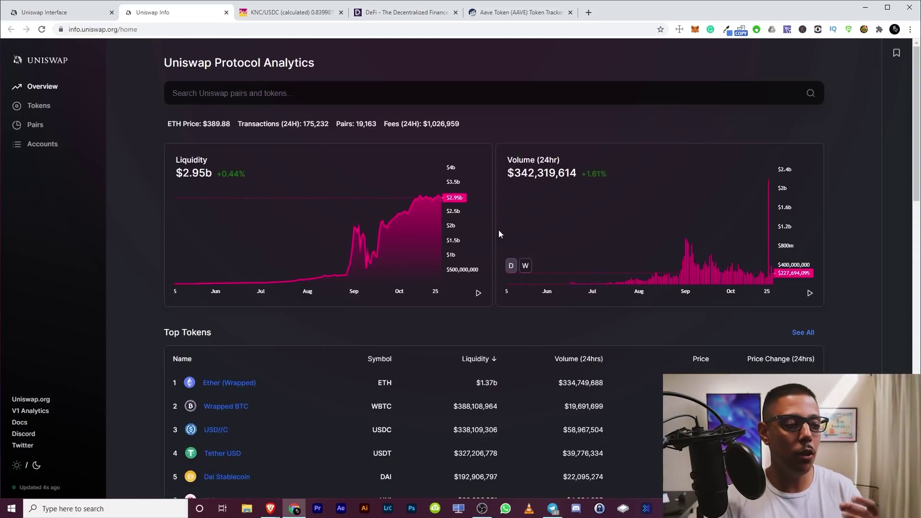
scroll(427, 371, down, 1)
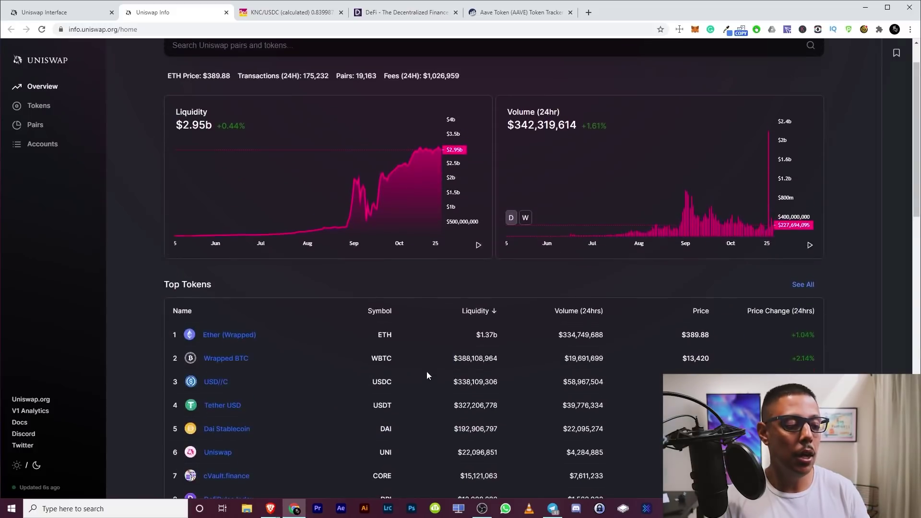
scroll(459, 362, down, 1)
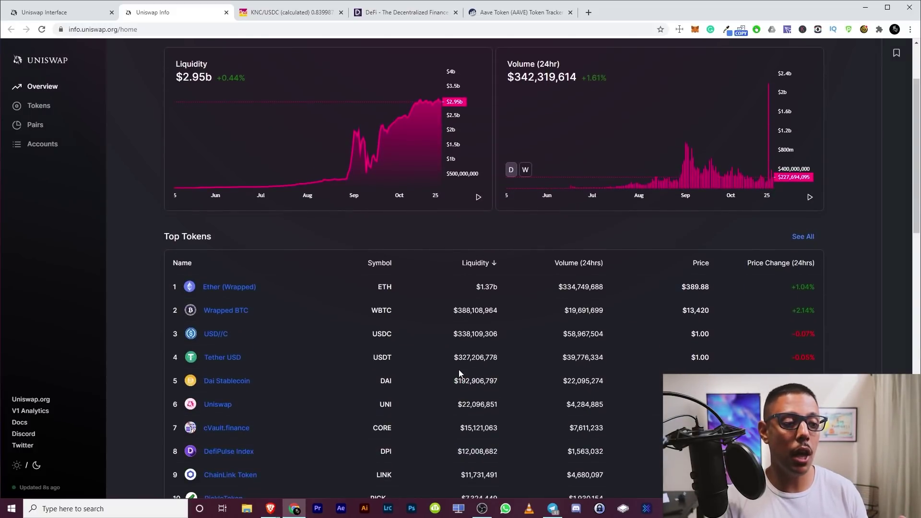
scroll(462, 367, down, 10)
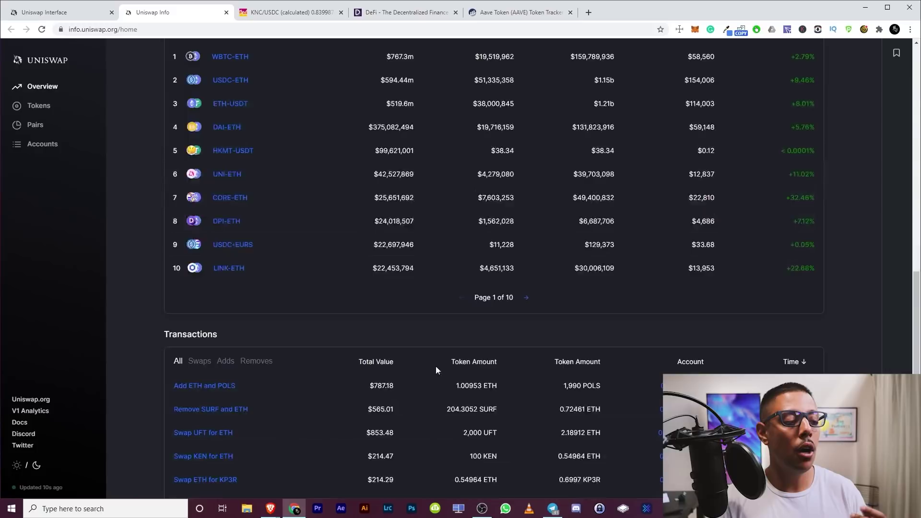
scroll(194, 395, up, 3)
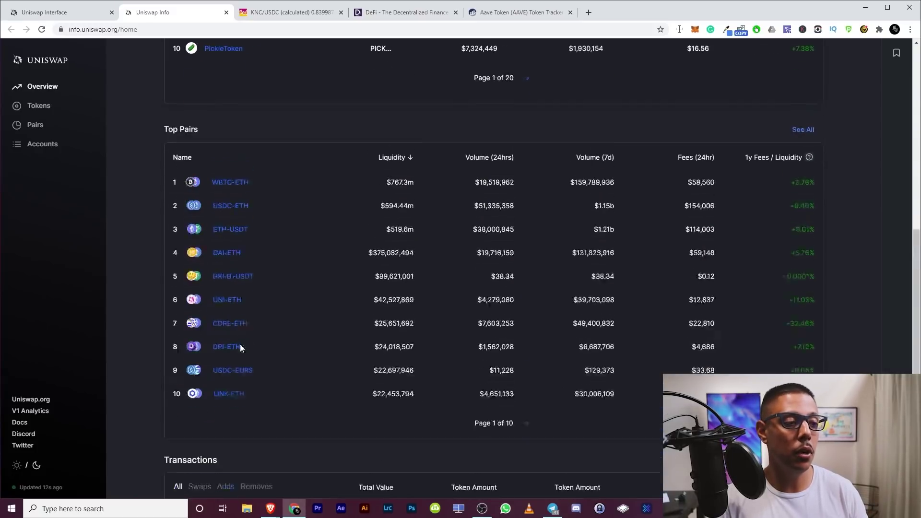
Zoom the KNC/USDC daily chart out to 2019 and pan it to leave room after the latest candles.
click(288, 12)
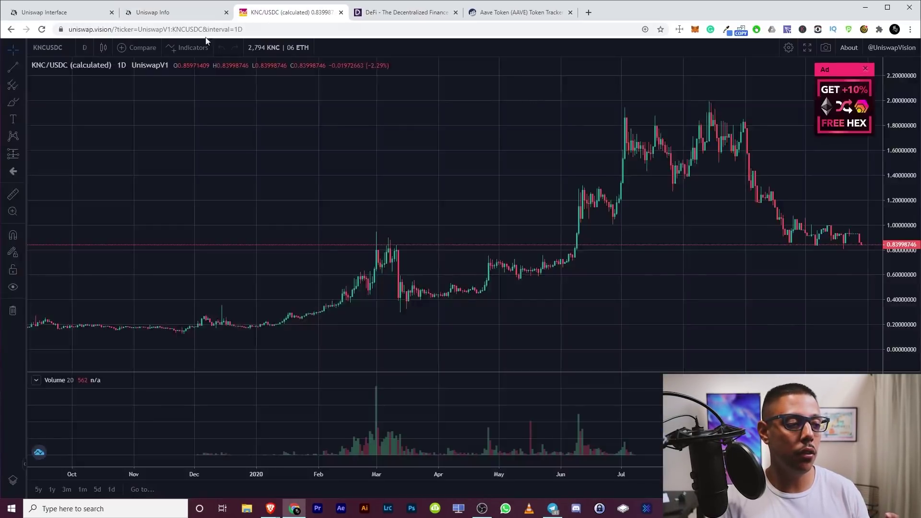
scroll(528, 189, down, 5)
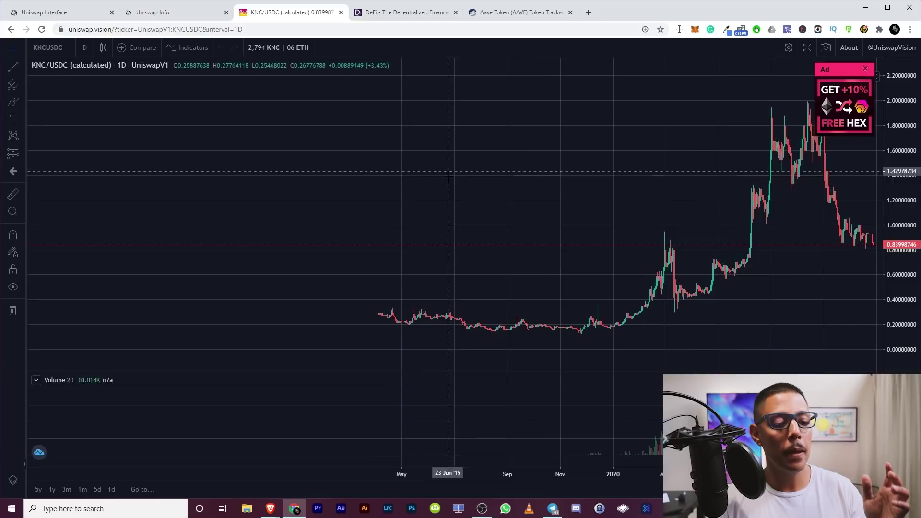
scroll(641, 355, up, 2)
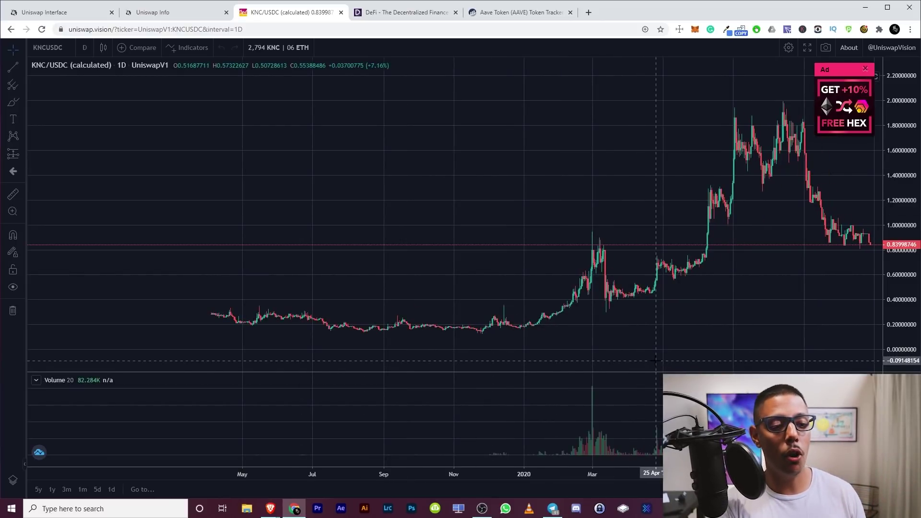
scroll(637, 367, down, 2)
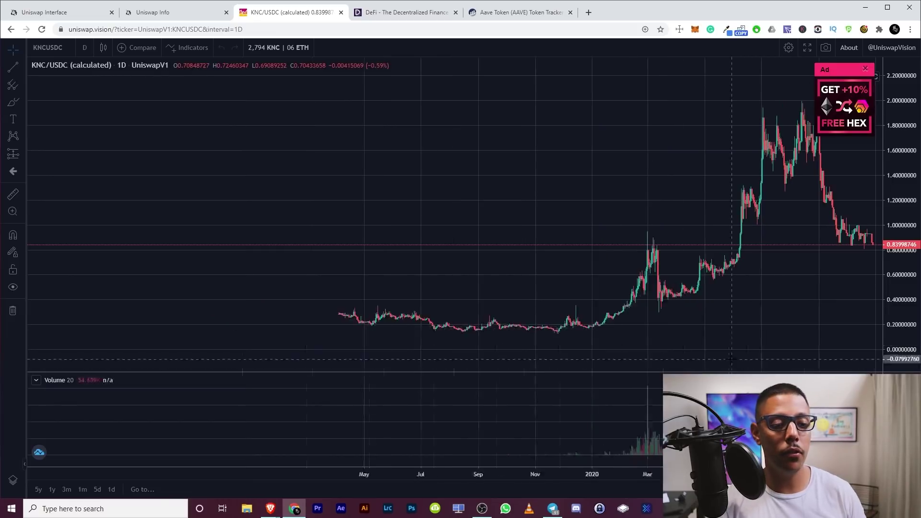
drag(636, 368, 490, 334)
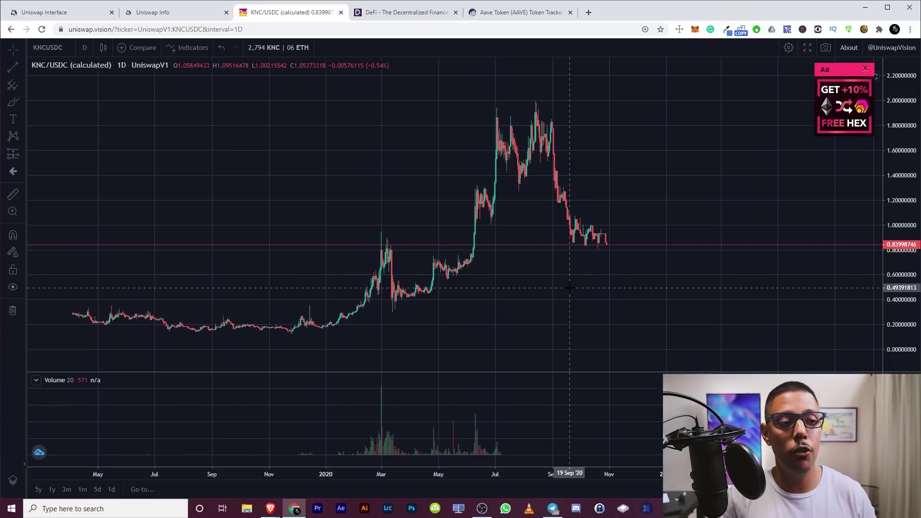
Leave the Uniswap analytics overview and load zapper.fi in a new browser tab.
click(158, 12)
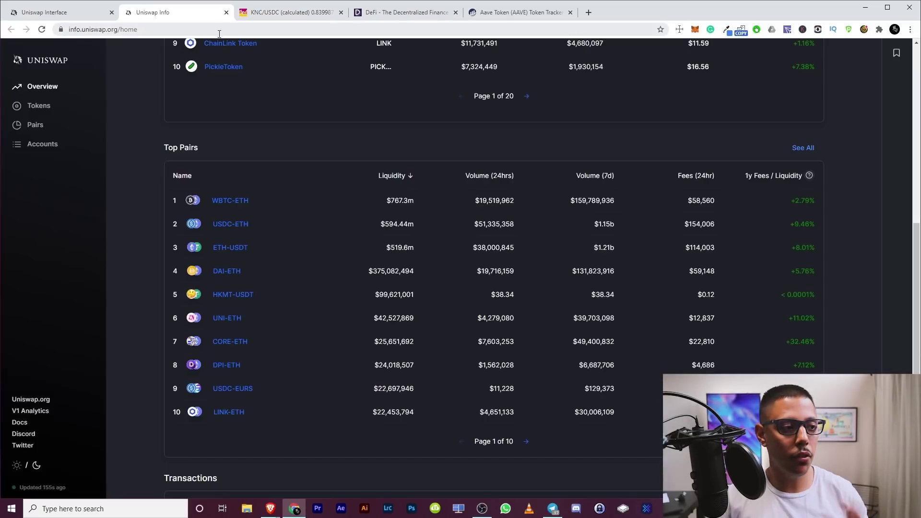
click(588, 14)
text(zap)
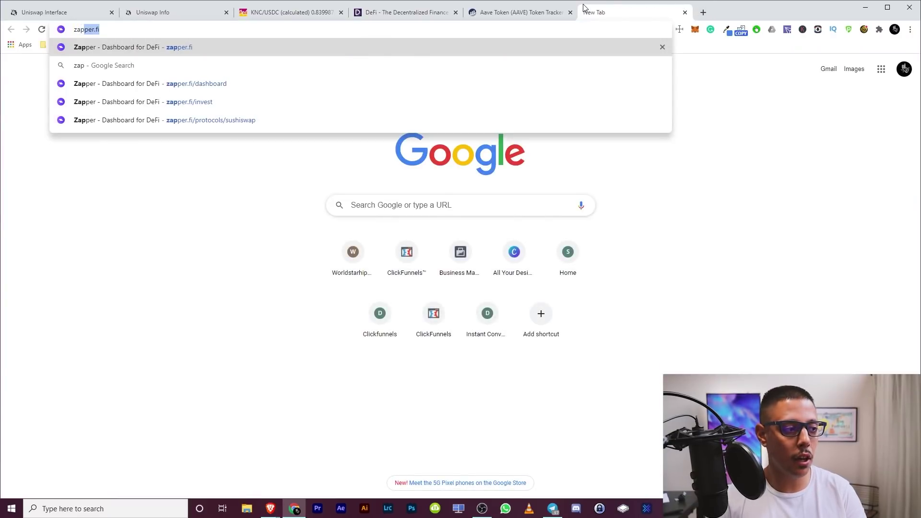
key(Return)
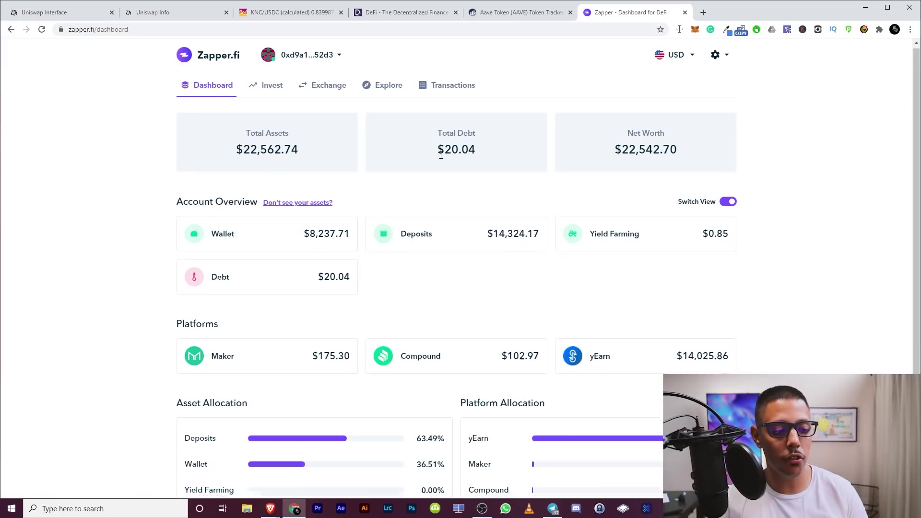
Scan the Zapper dashboard's assets, debt, net worth and platforms, then open the yEarn breakdown.
scroll(431, 187, down, 2)
scroll(486, 153, up, 2)
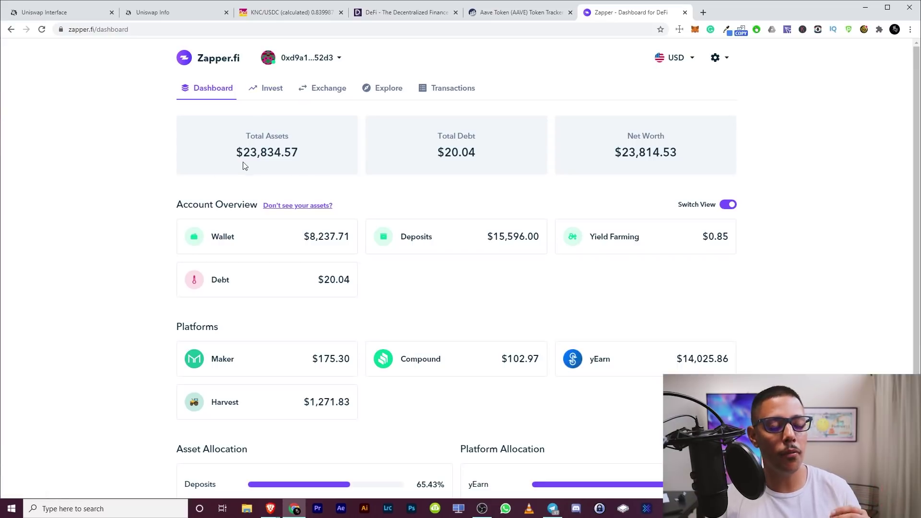
scroll(453, 148, down, 1)
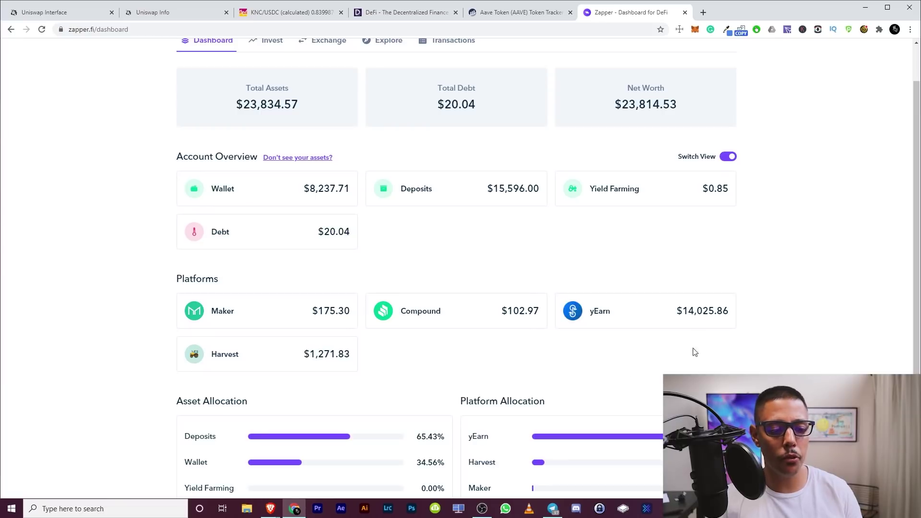
click(695, 317)
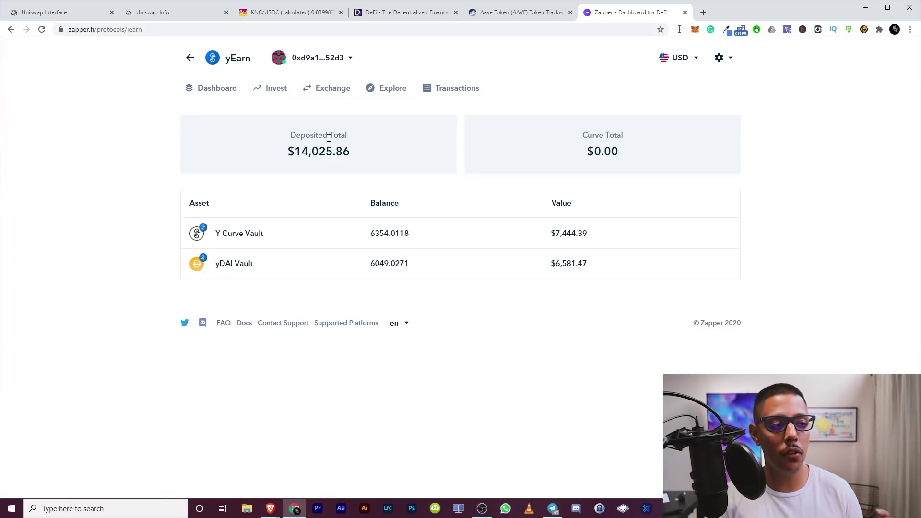
Return to the Uniswap Info analytics tab, with WBTC-ETH leading Top Pairs.
click(158, 18)
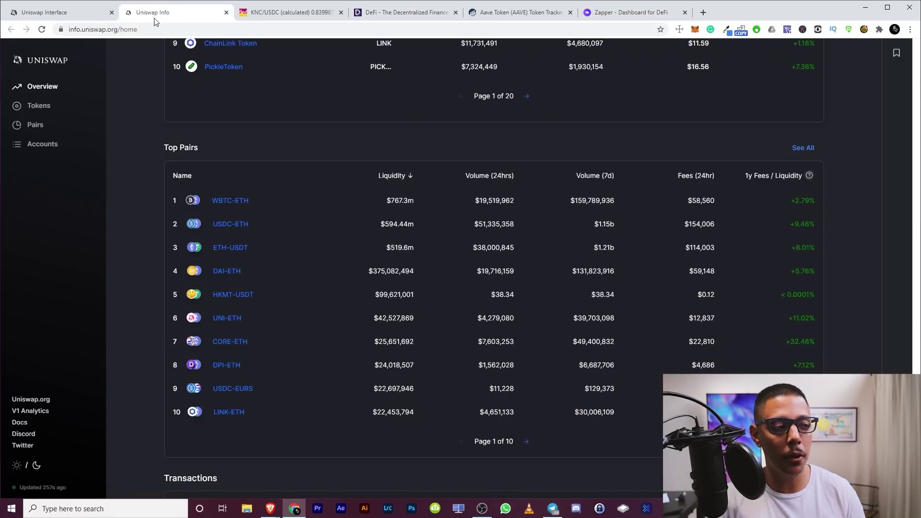
Review the wallet's recent activity, including the USDC approval.
click(695, 29)
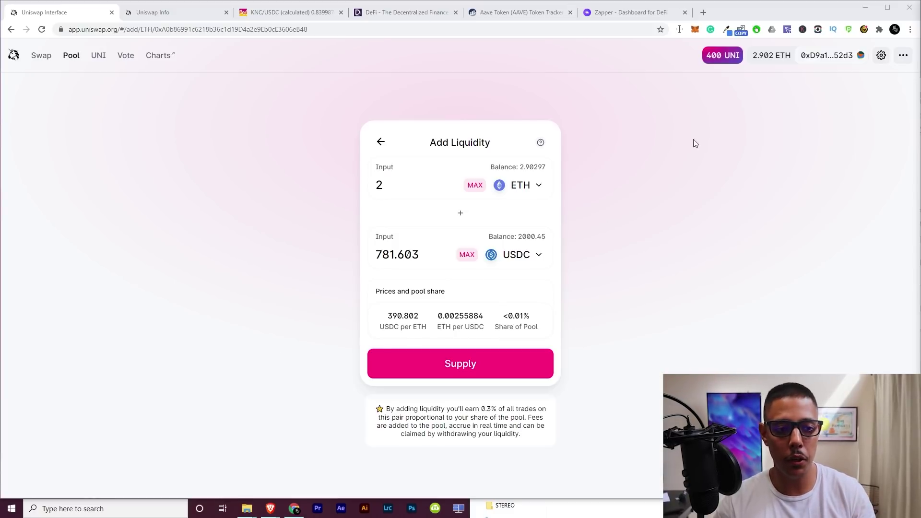
click(694, 28)
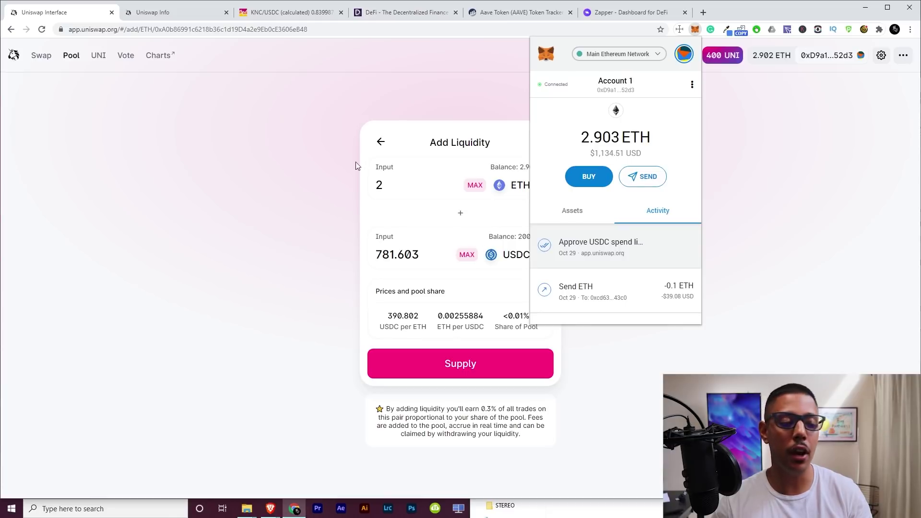
click(694, 359)
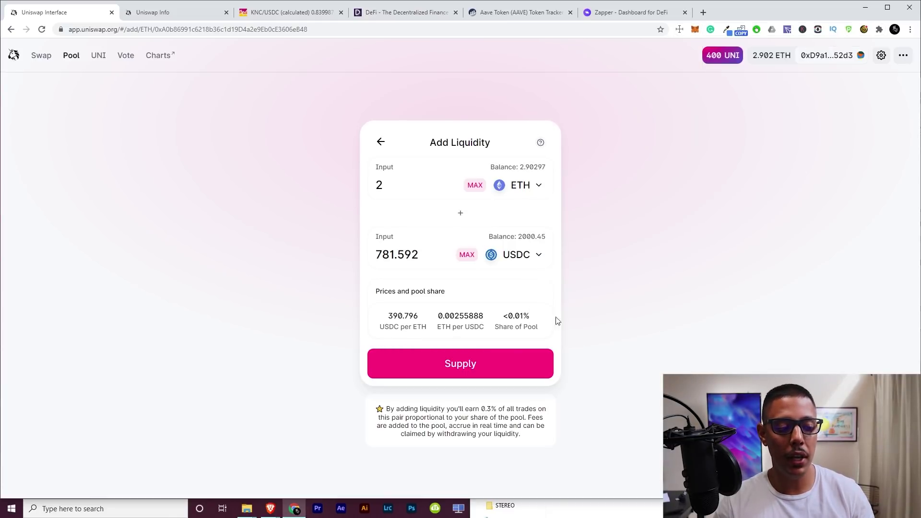
Supply 2 ETH and 781.592 USDC to the ETH/USDC pool and approve it in MetaMask.
click(496, 370)
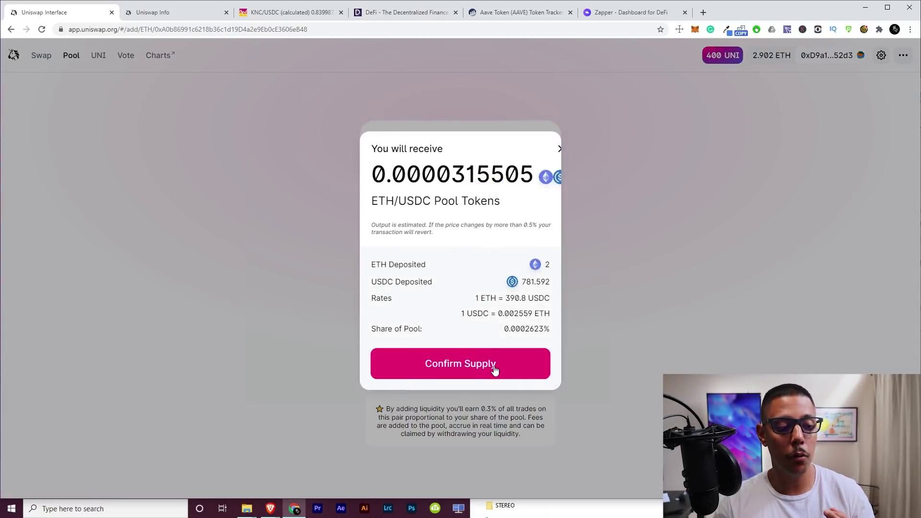
click(494, 366)
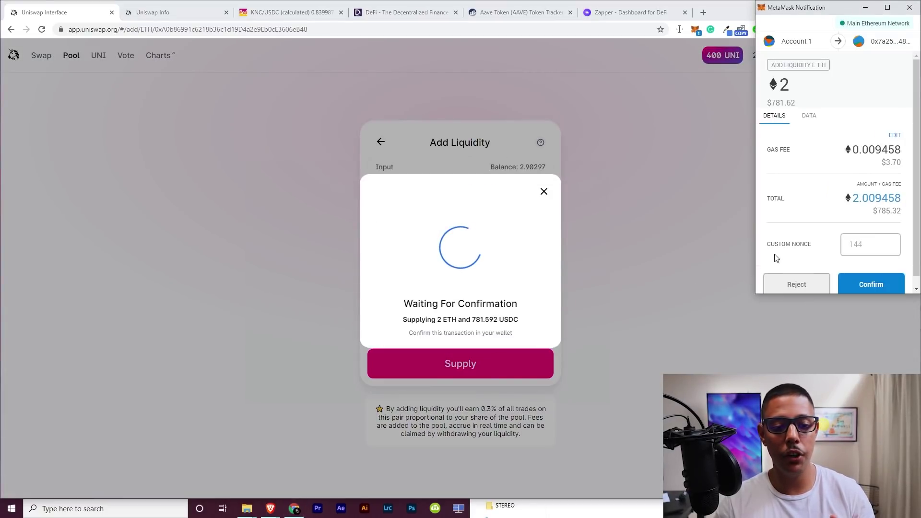
scroll(844, 215, down, 1)
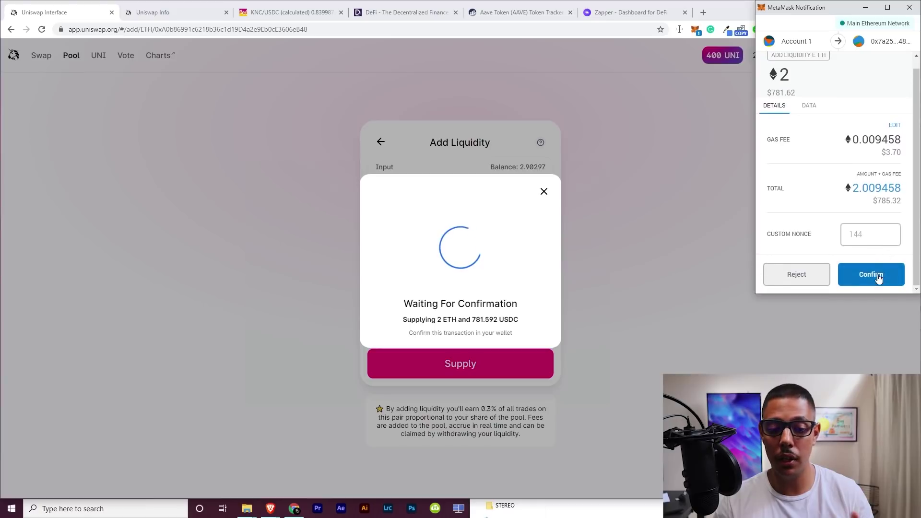
click(877, 277)
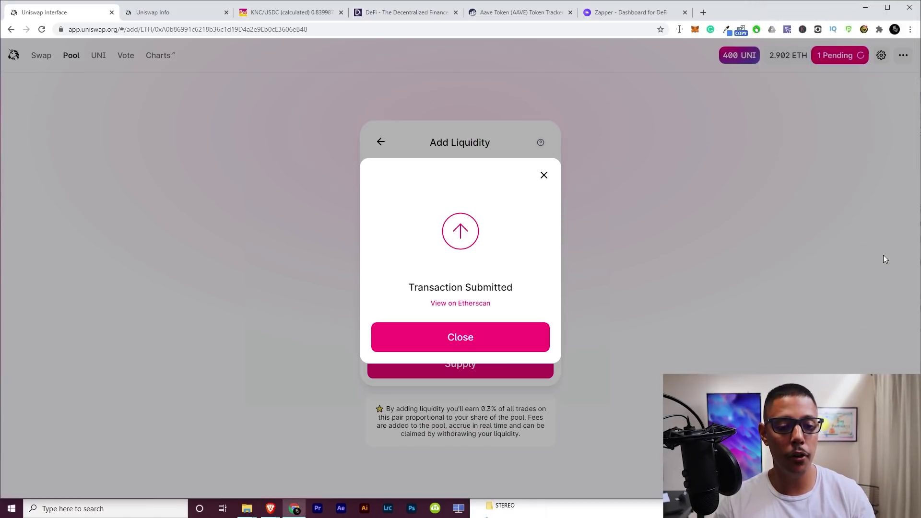
click(489, 334)
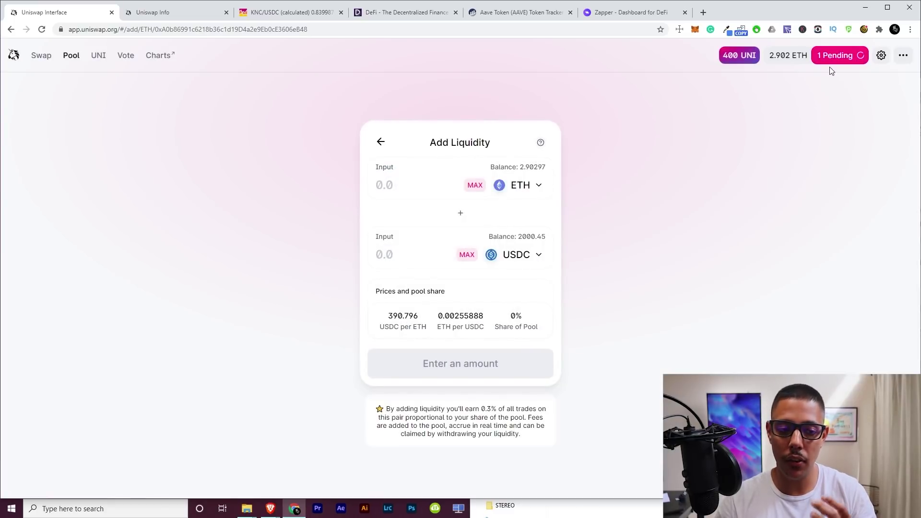
Check the pending liquidity transaction and the wallet's token balances after the USDC/ETH deposit.
click(834, 57)
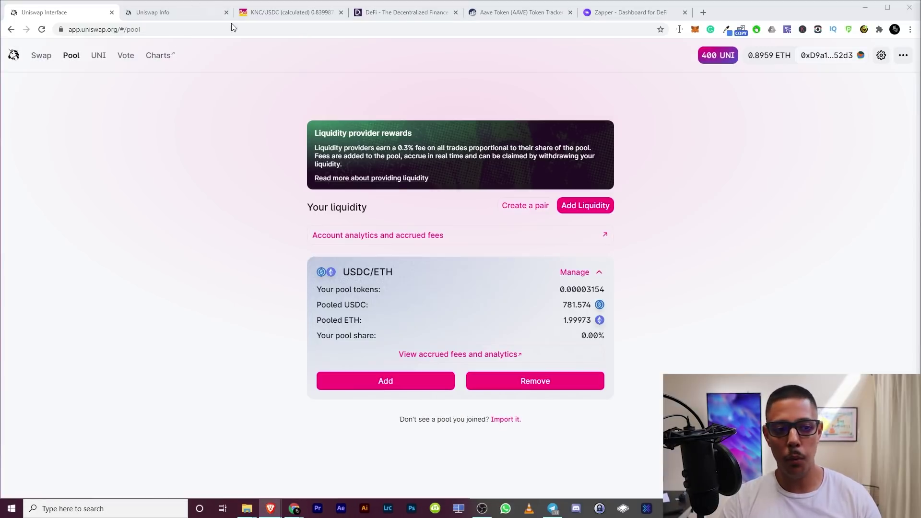
click(695, 29)
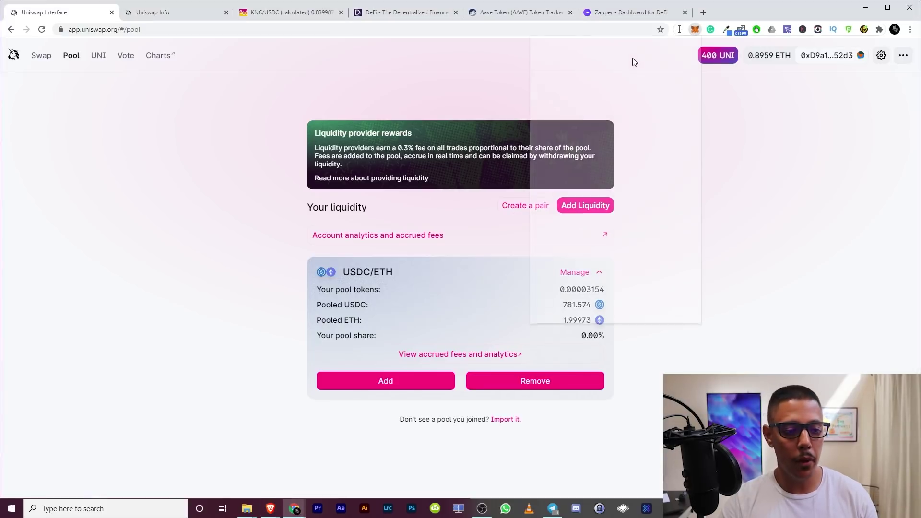
scroll(609, 254, down, 5)
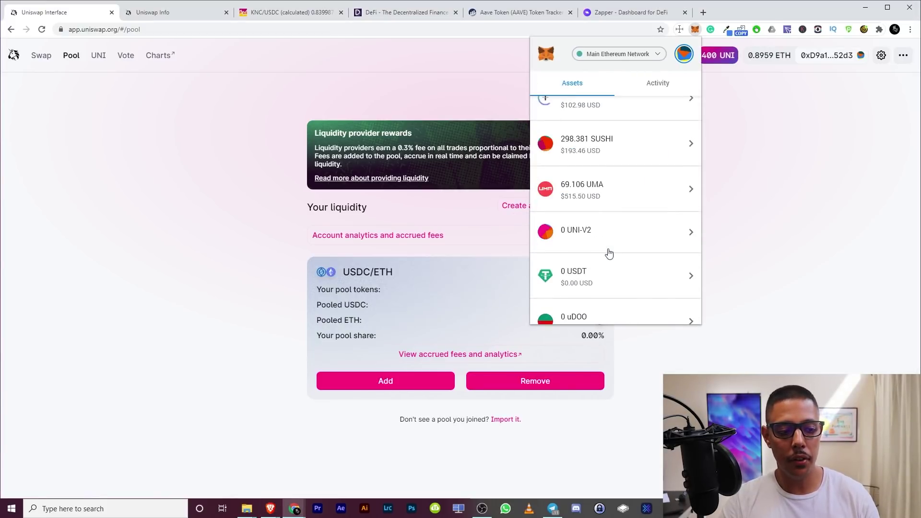
scroll(609, 255, down, 4)
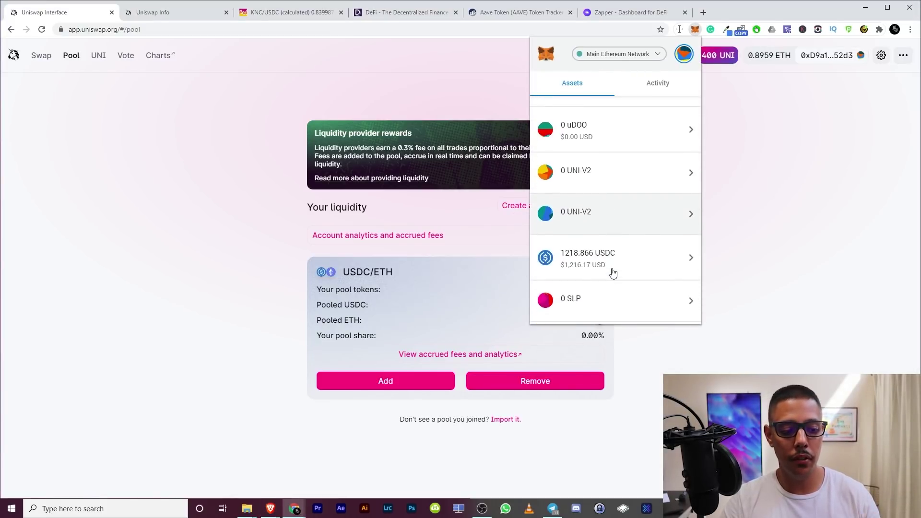
scroll(614, 263, up, 10)
click(799, 178)
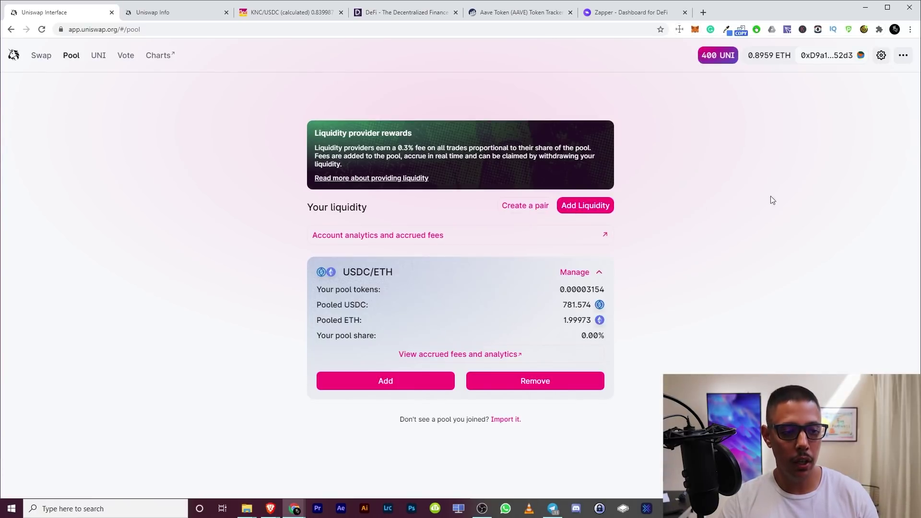